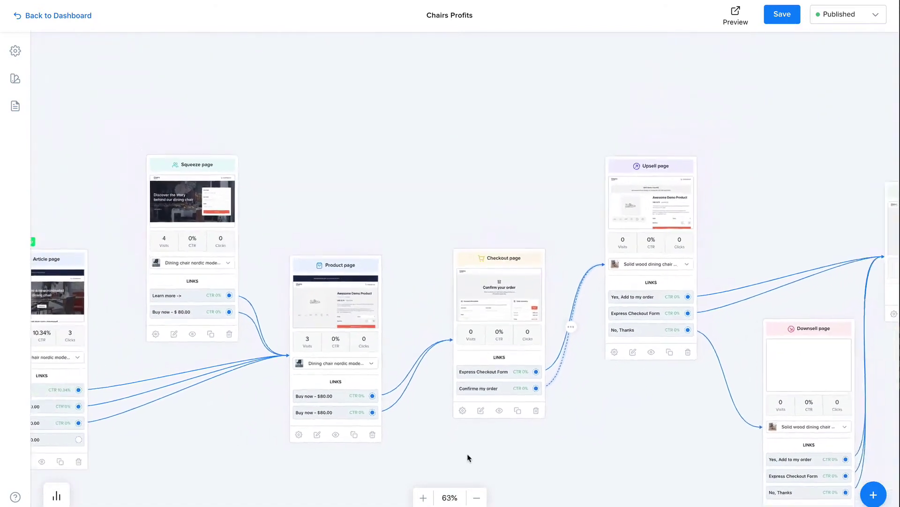
Pan and zoom the funnel map to bring the Article and Product pages into view
scroll(468, 458, down, 1)
drag(506, 456, 610, 438)
drag(331, 444, 459, 453)
scroll(382, 424, up, 2)
scroll(336, 422, up, 5)
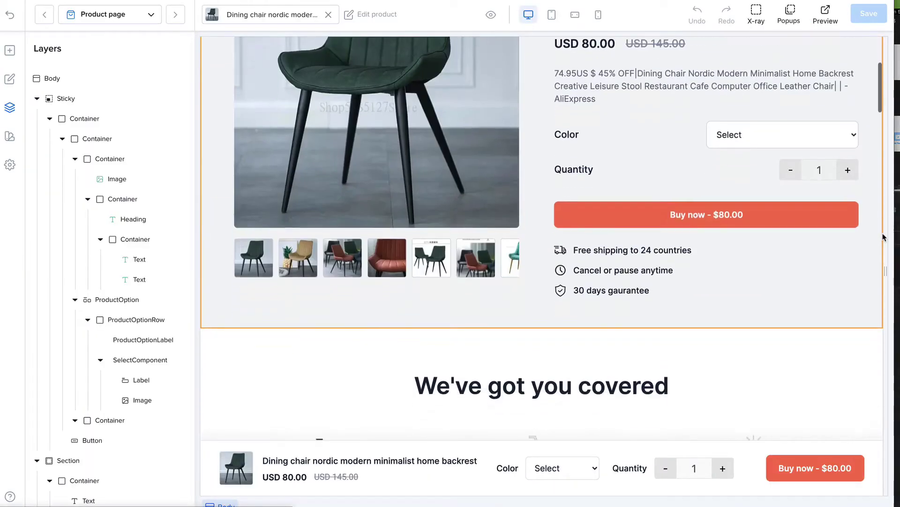
Scroll down the product page past the dining-furniture video to the five-star rating section
scroll(884, 237, down, 20)
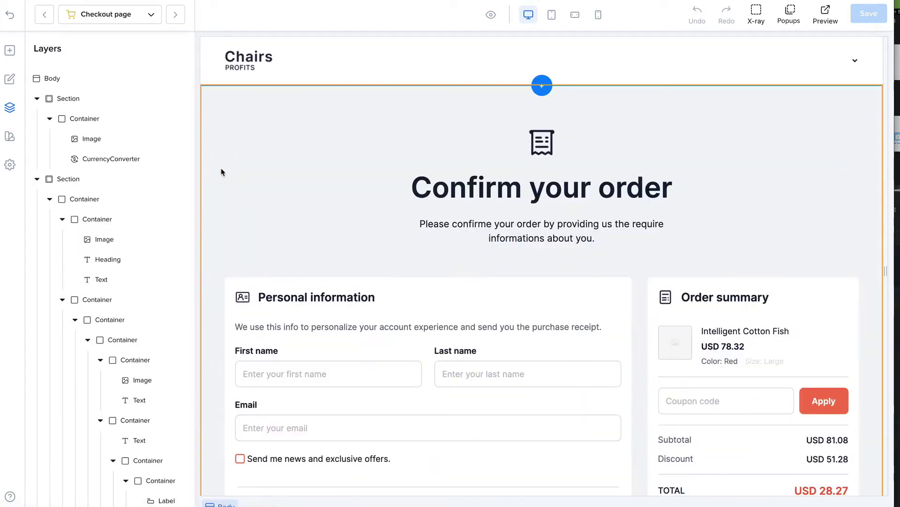
scroll(222, 172, down, 5)
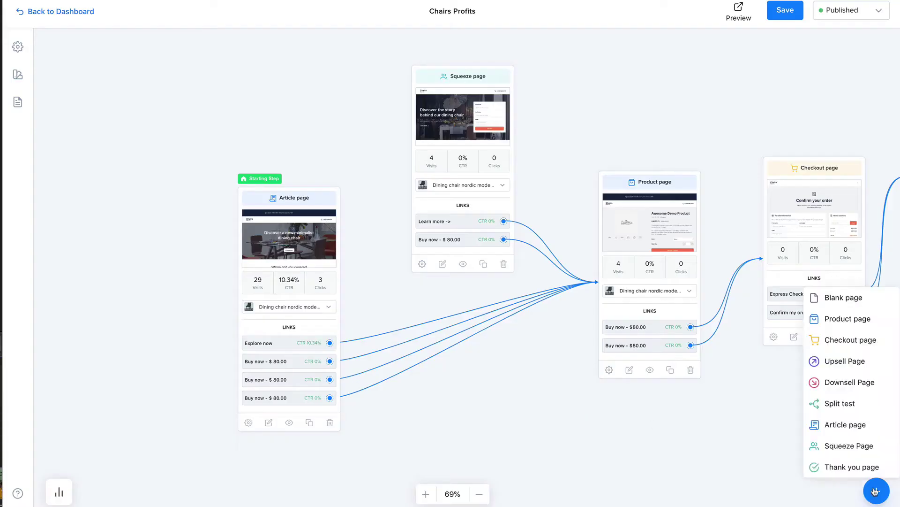
Add a split test step sending Variation 1 to Squeeze and Variation 2 to Article
click(840, 403)
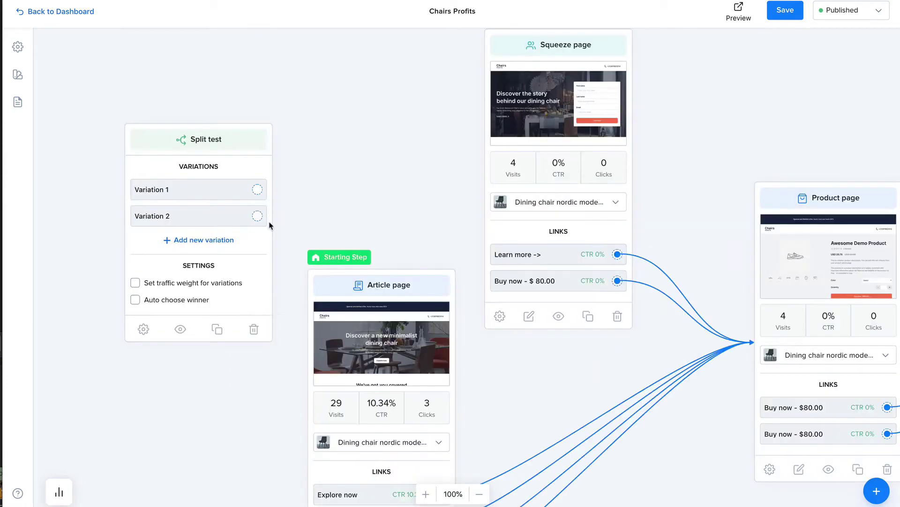
drag(256, 189, 484, 187)
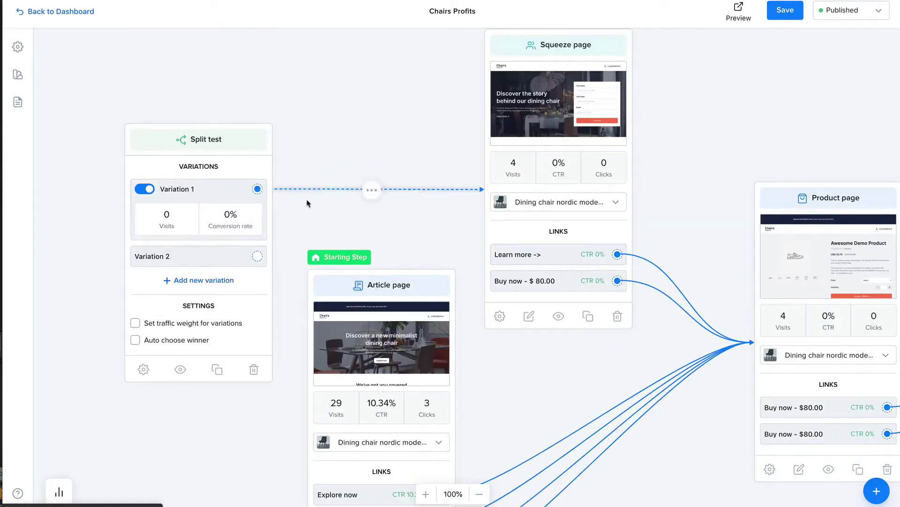
scroll(300, 206, down, 1)
scroll(301, 207, down, 1)
drag(261, 251, 335, 323)
Make the split test the starting step and enable auto-choose winner at the 1000 threshold
drag(350, 251, 211, 143)
scroll(148, 281, up, 2)
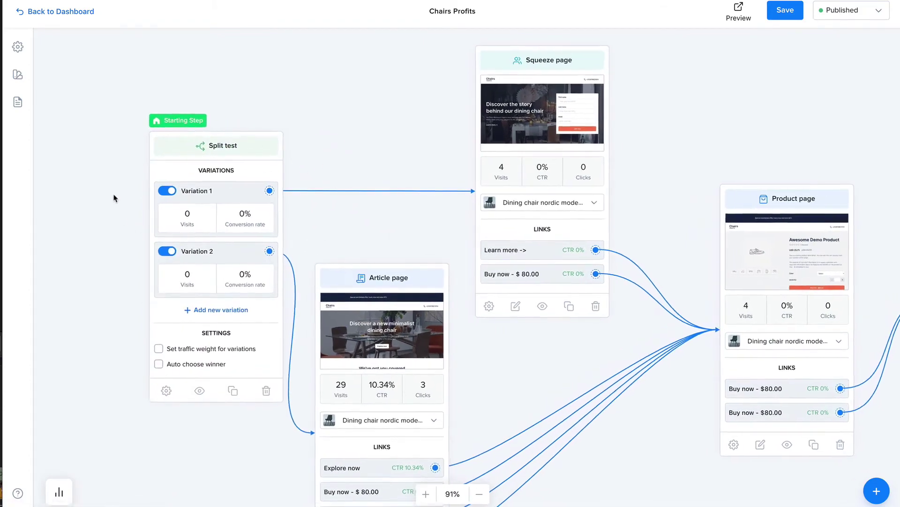
click(188, 370)
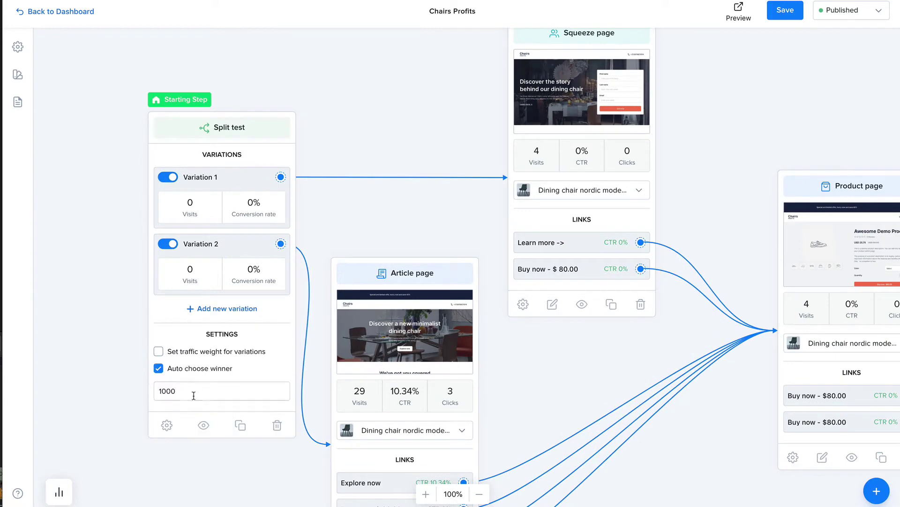
click(193, 395)
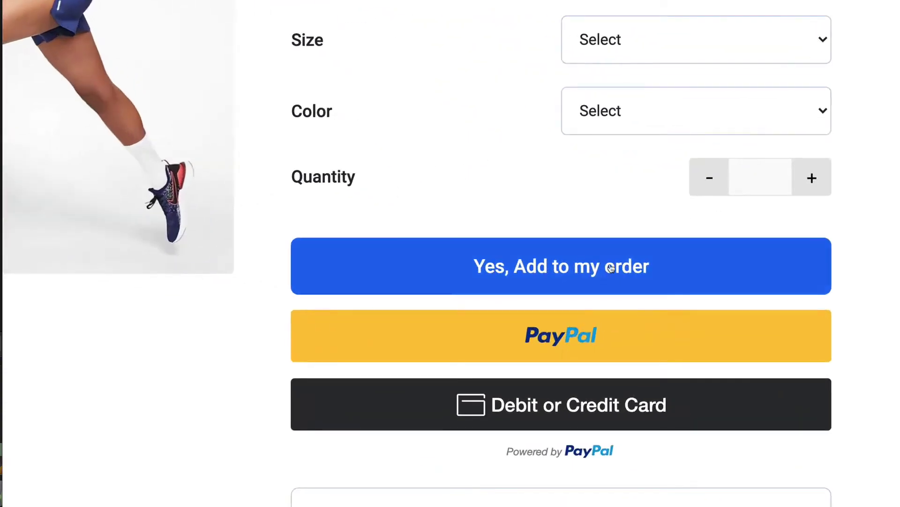
Accept the upsell offer with 'Yes, Add to my order' in the funnel preview
click(611, 267)
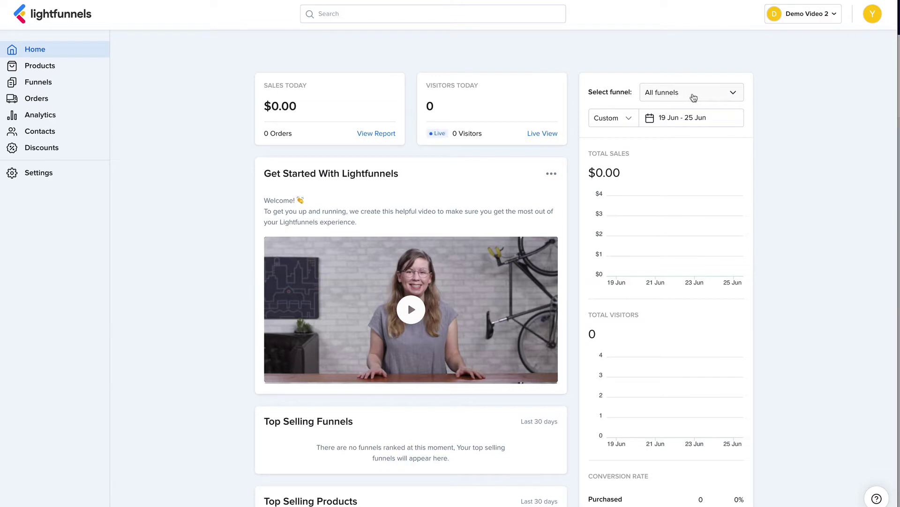
click(541, 134)
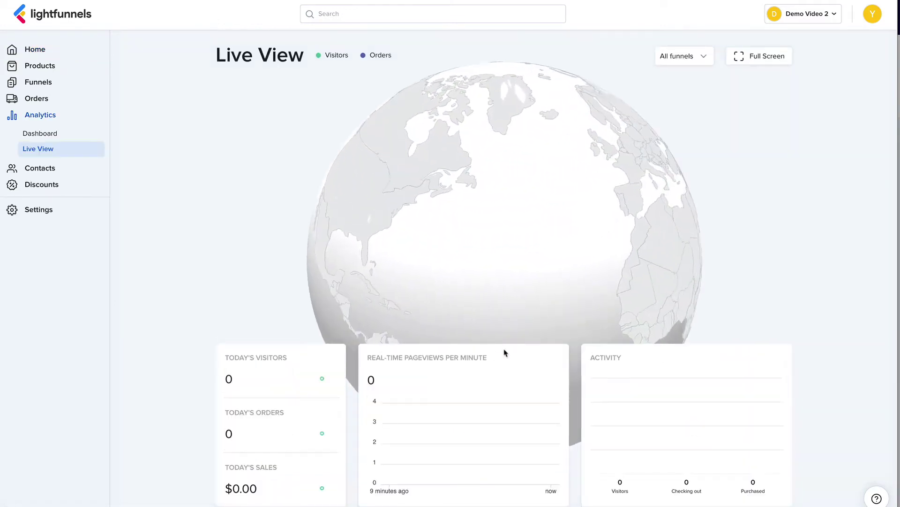
drag(573, 279, 500, 240)
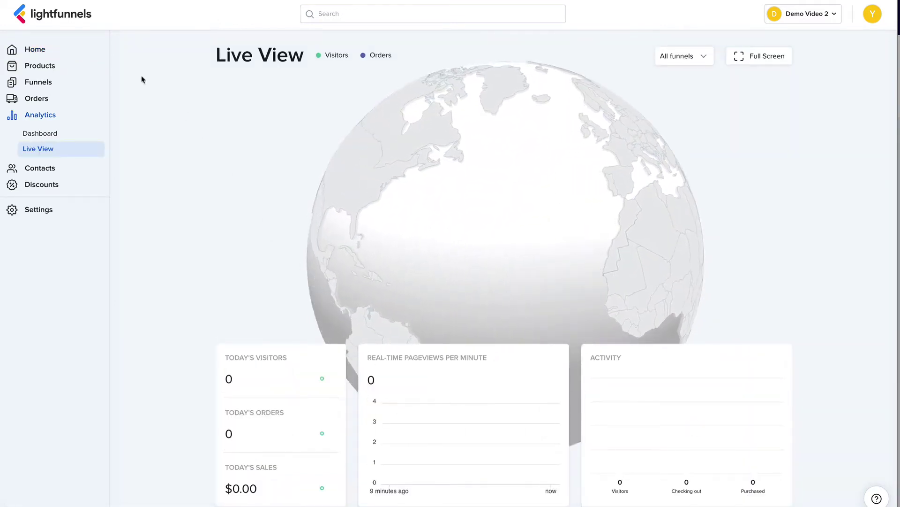
click(83, 51)
scroll(248, 214, down, 3)
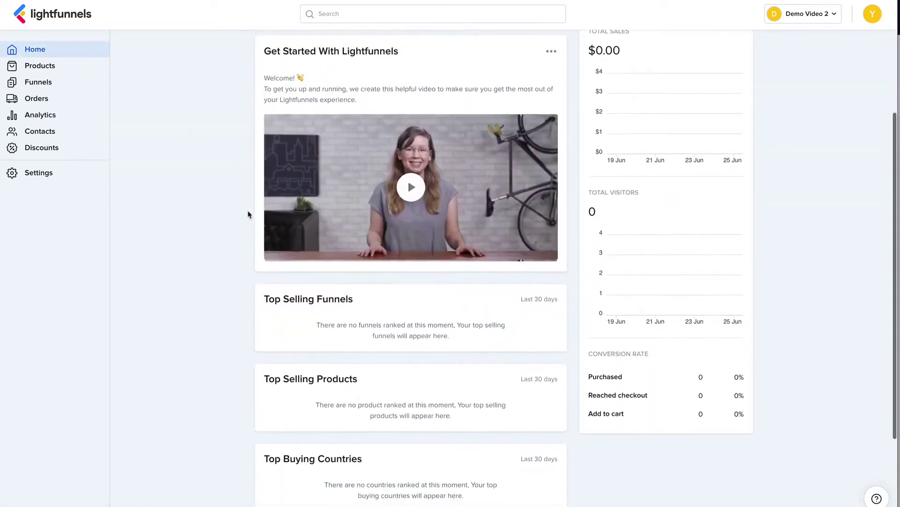
scroll(248, 214, up, 3)
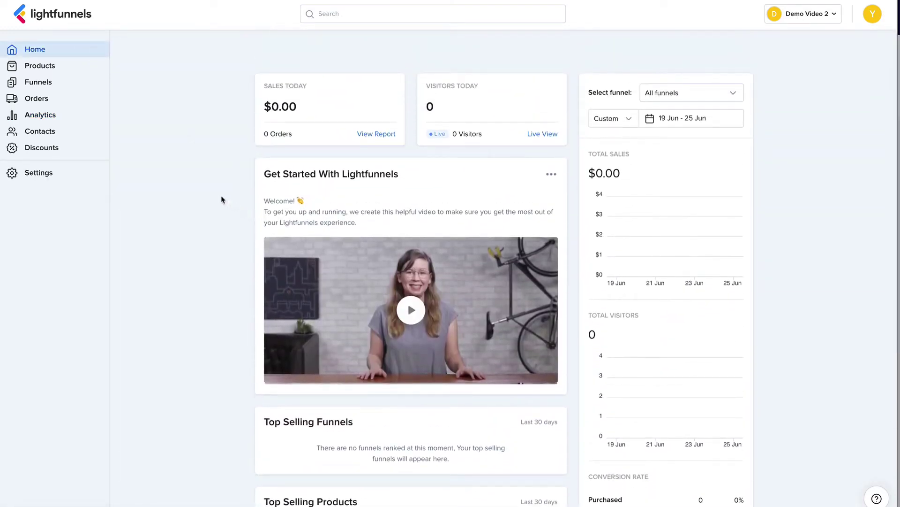
click(75, 178)
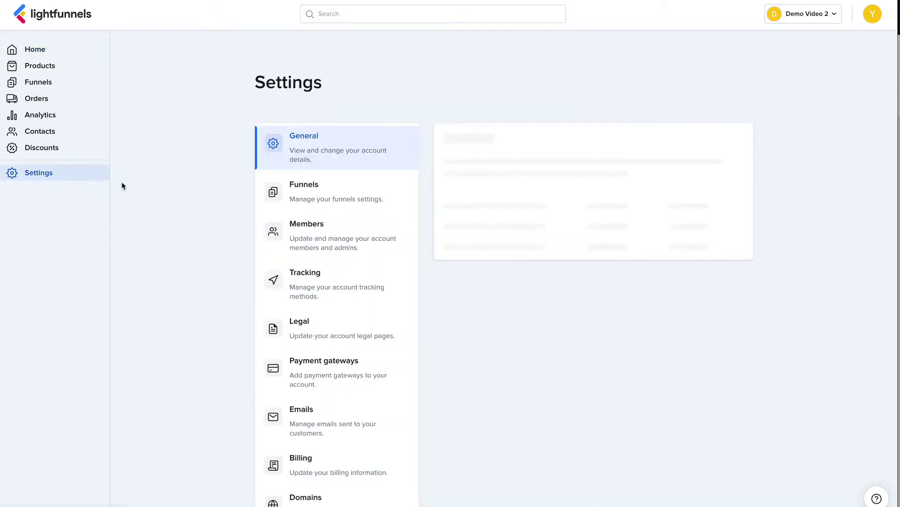
scroll(483, 296, down, 8)
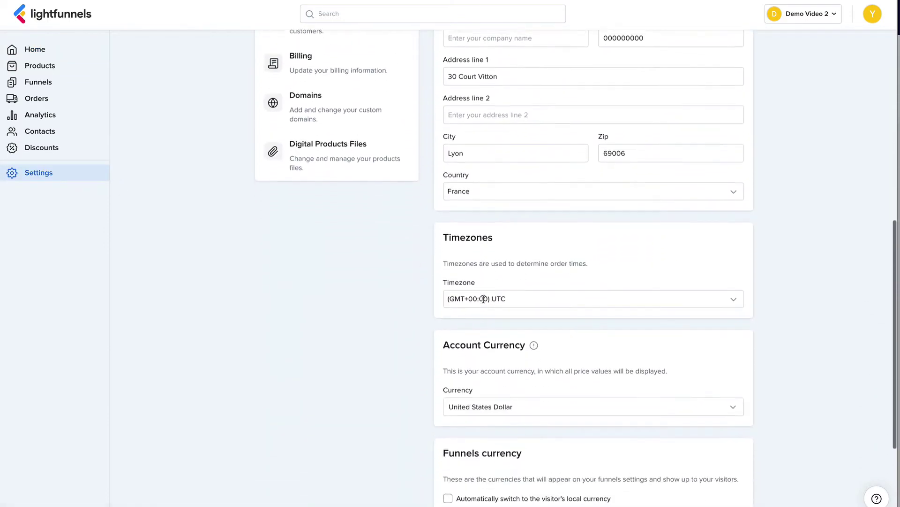
scroll(515, 322, down, 2)
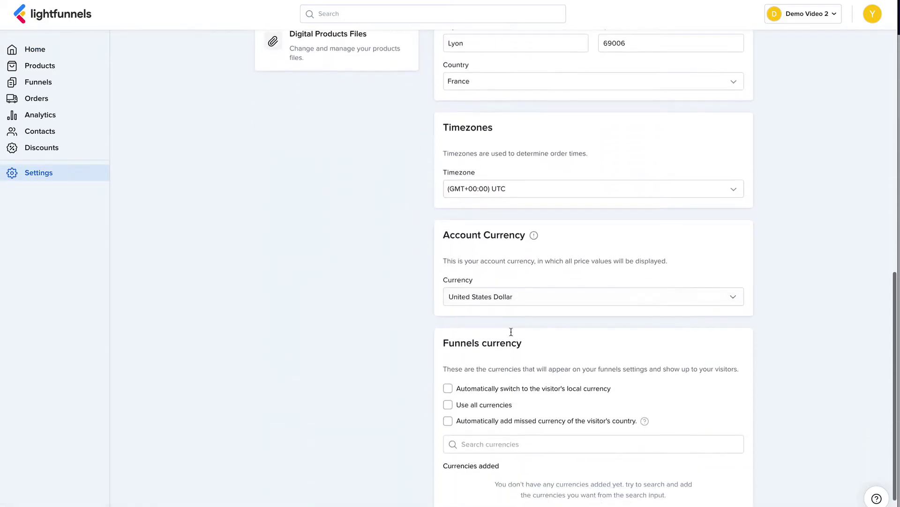
scroll(425, 300, up, 3)
scroll(425, 300, up, 5)
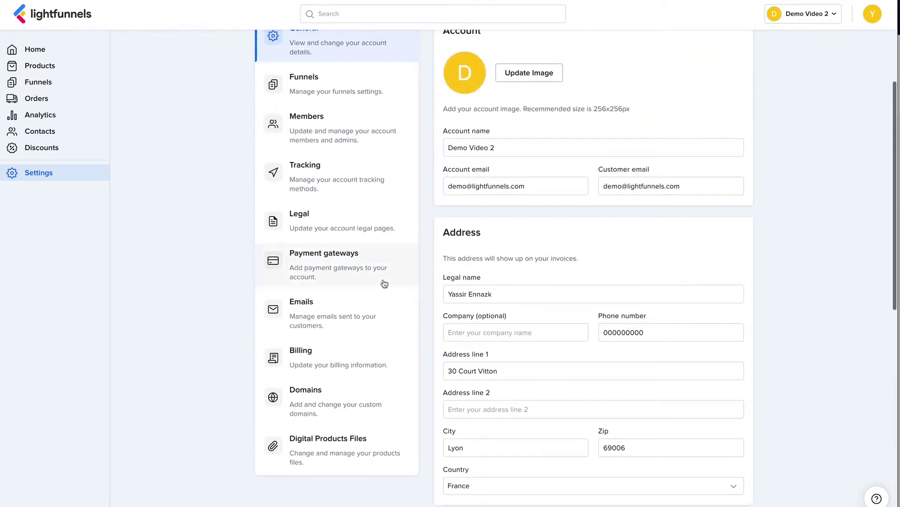
click(365, 275)
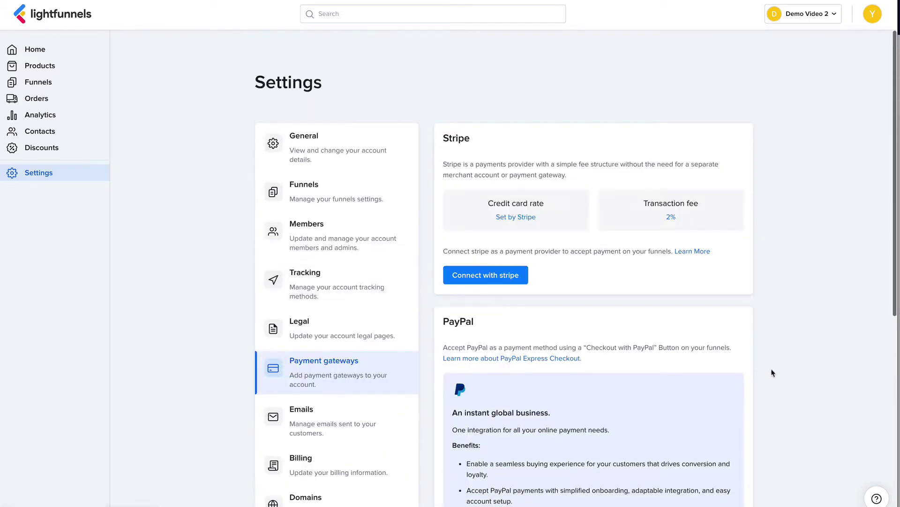
scroll(775, 374, down, 1)
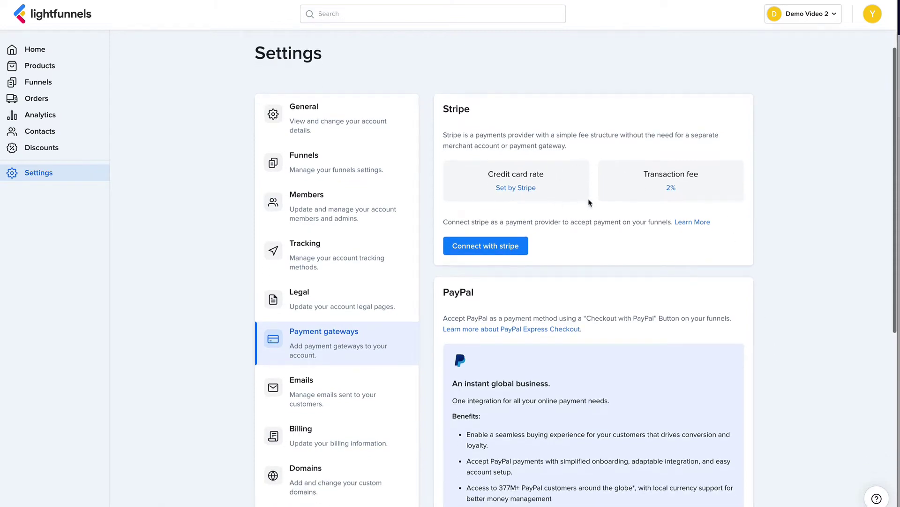
scroll(687, 321, down, 5)
scroll(702, 377, down, 2)
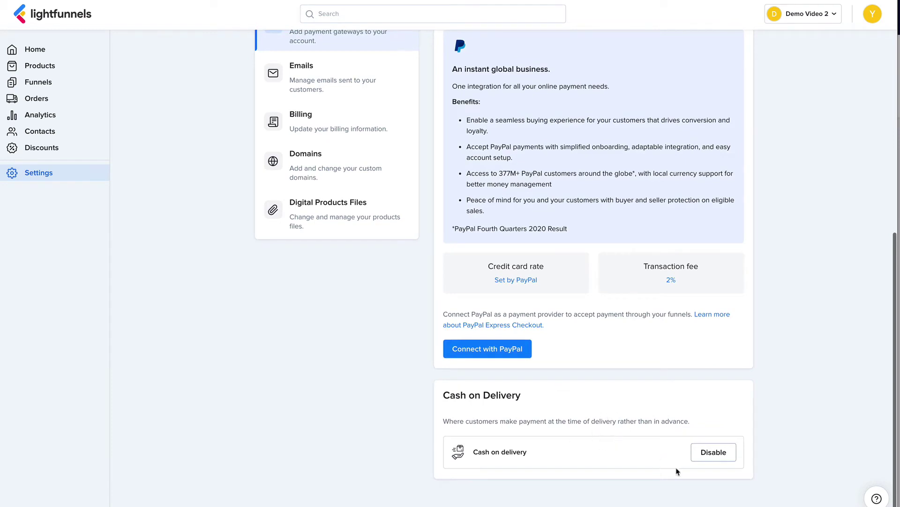
click(706, 462)
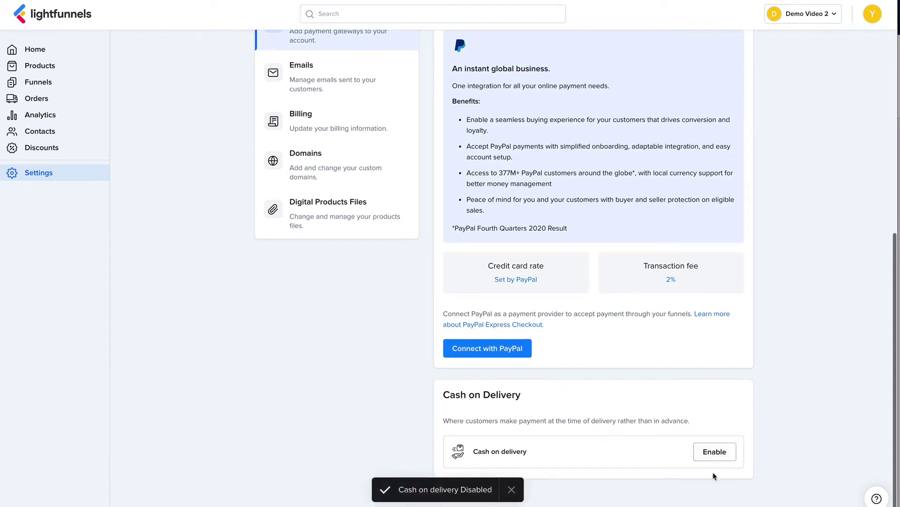
click(711, 453)
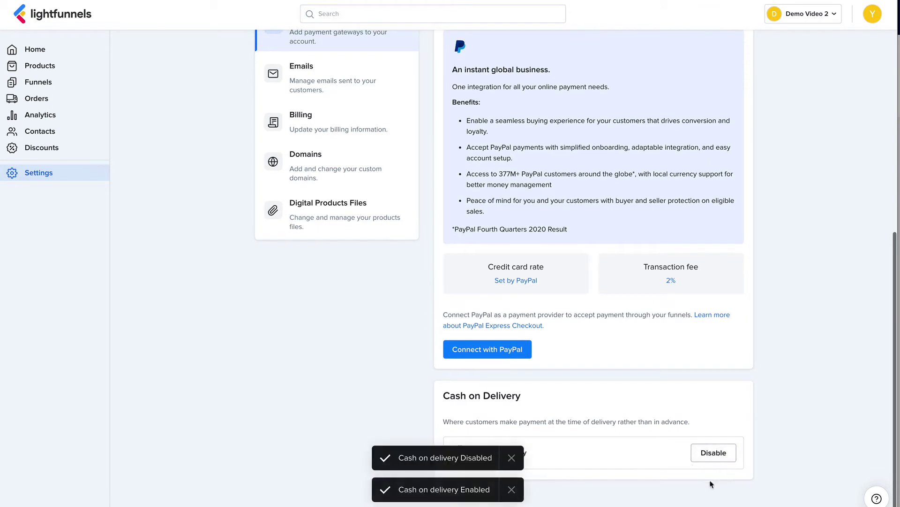
scroll(597, 423, up, 7)
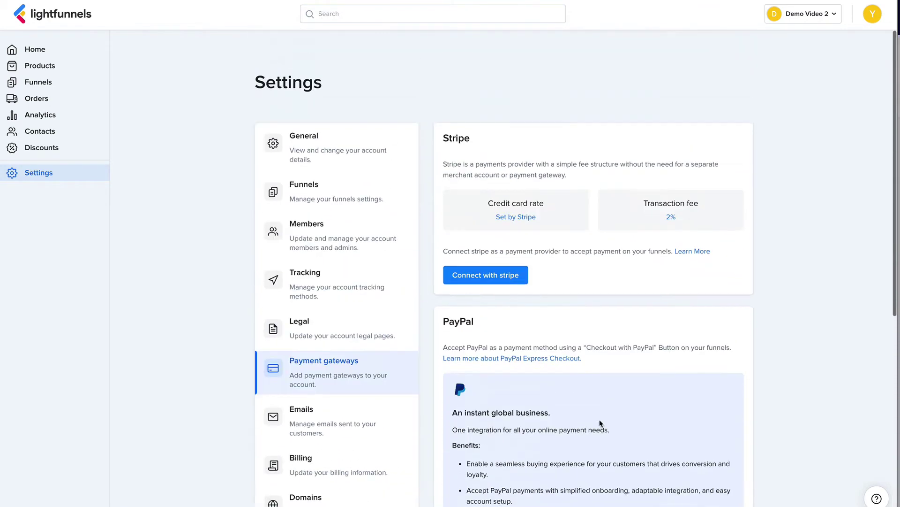
click(72, 53)
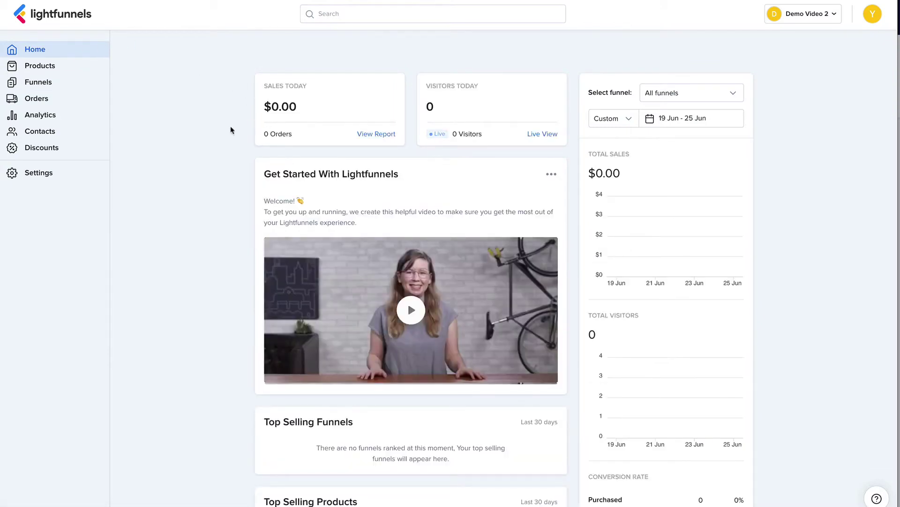
Show the Products list, then start a product import from URL and cancel it
click(96, 71)
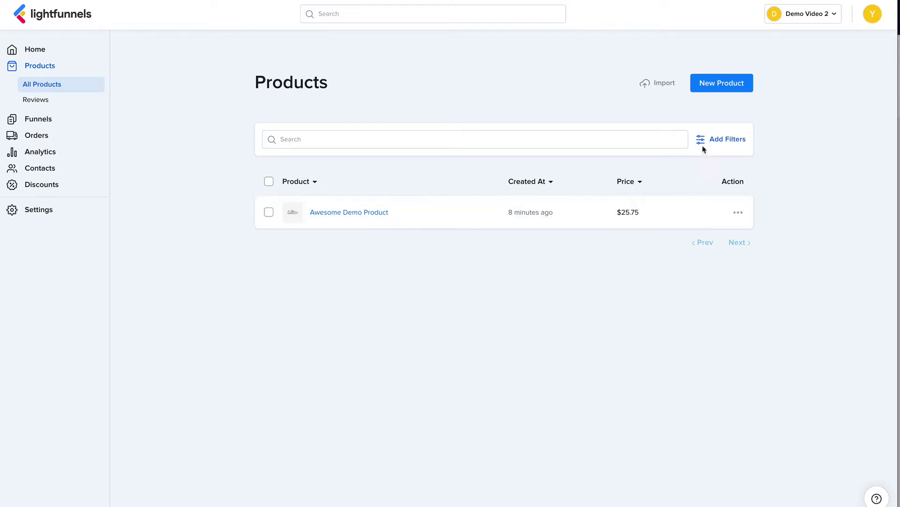
click(662, 85)
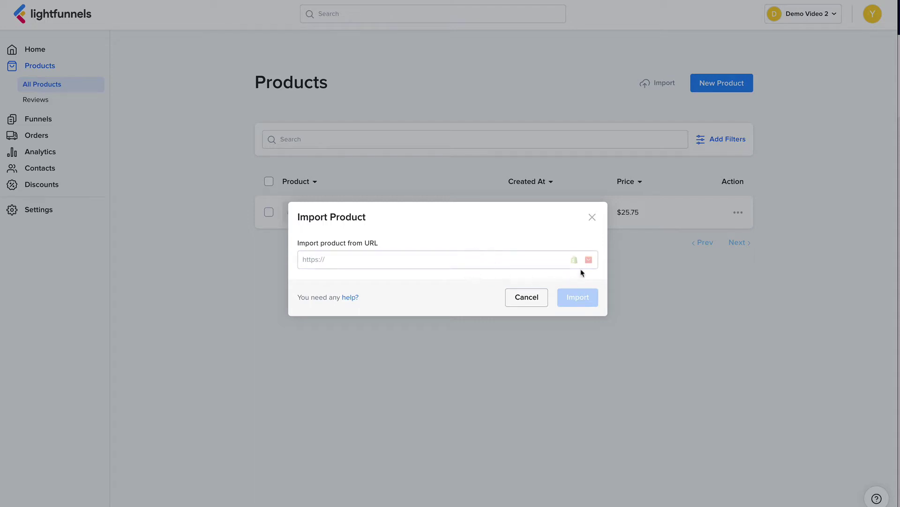
click(592, 221)
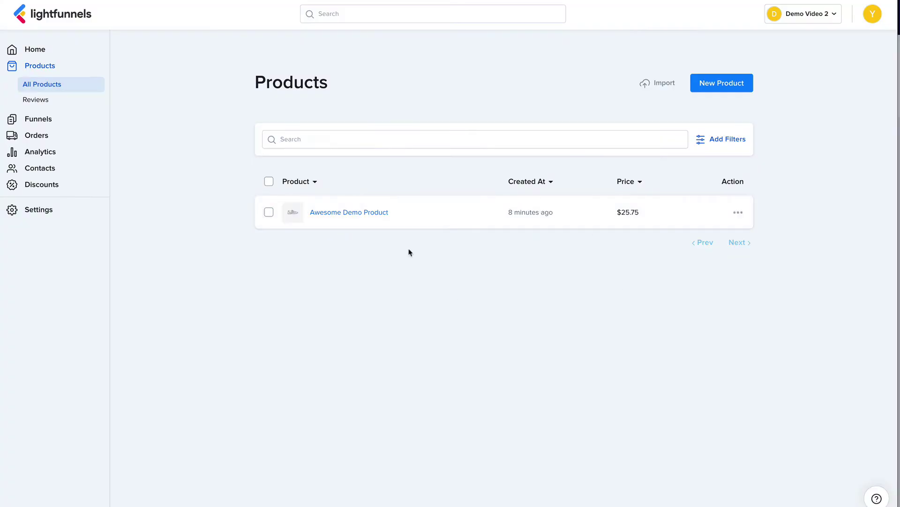
click(362, 212)
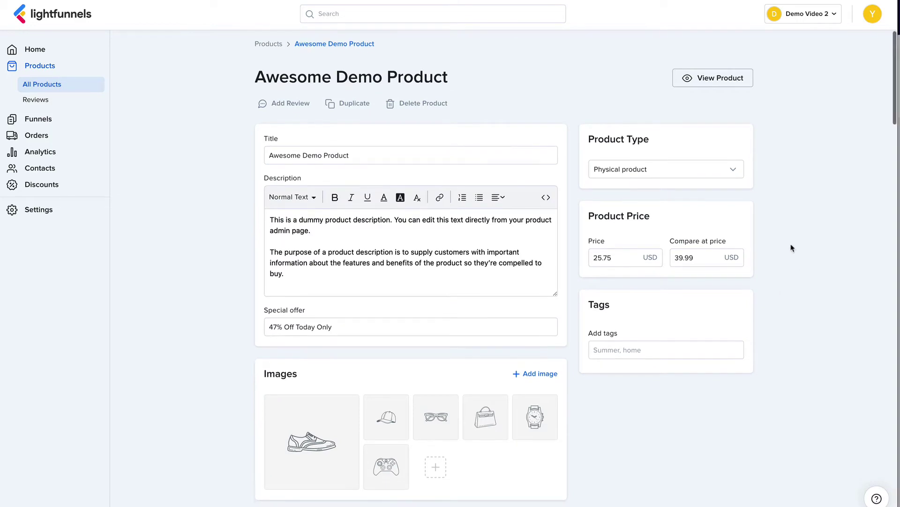
scroll(792, 248, down, 2)
scroll(792, 248, down, 20)
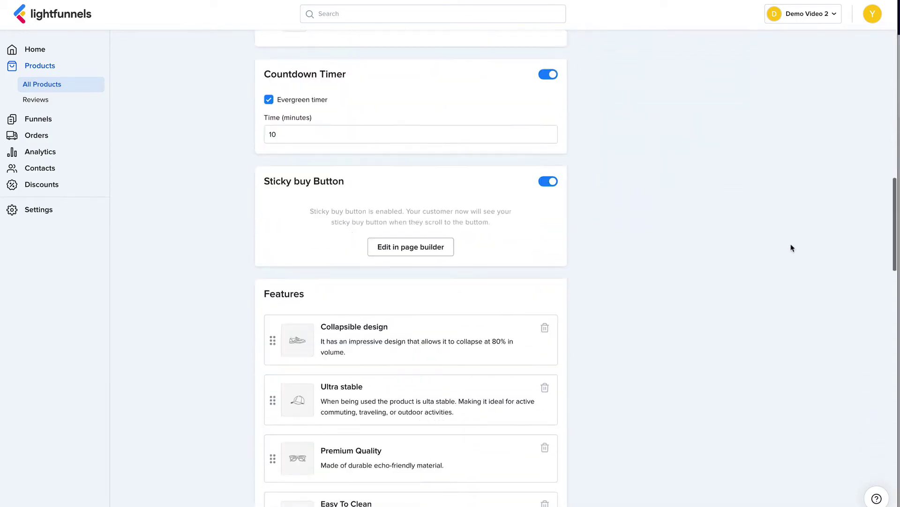
scroll(792, 247, down, 8)
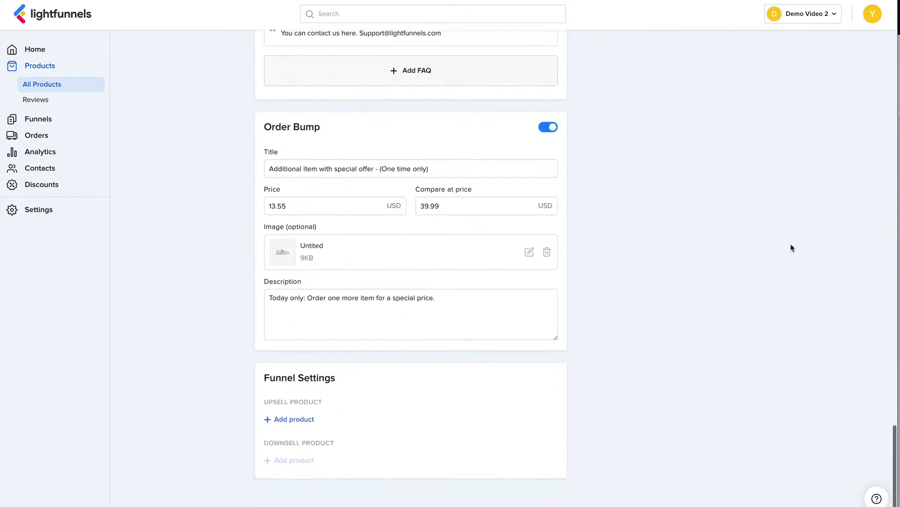
scroll(792, 248, up, 20)
scroll(792, 247, up, 9)
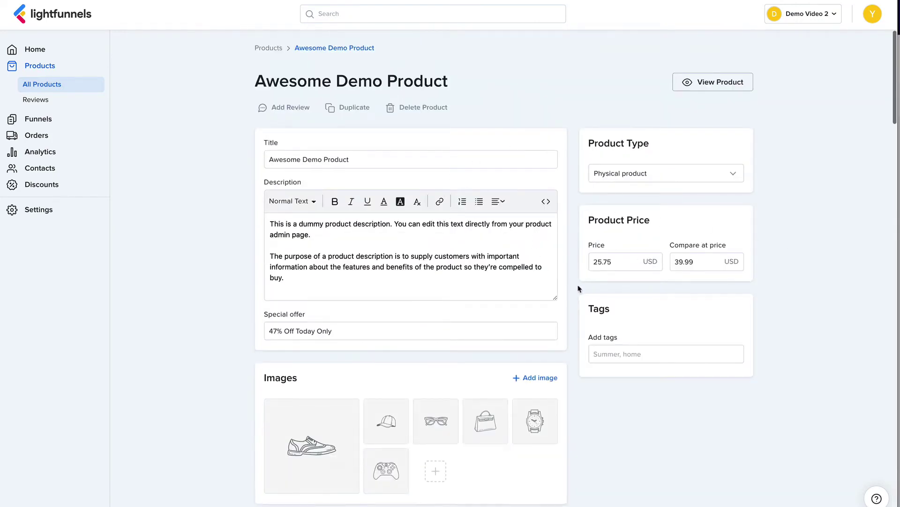
scroll(576, 288, down, 4)
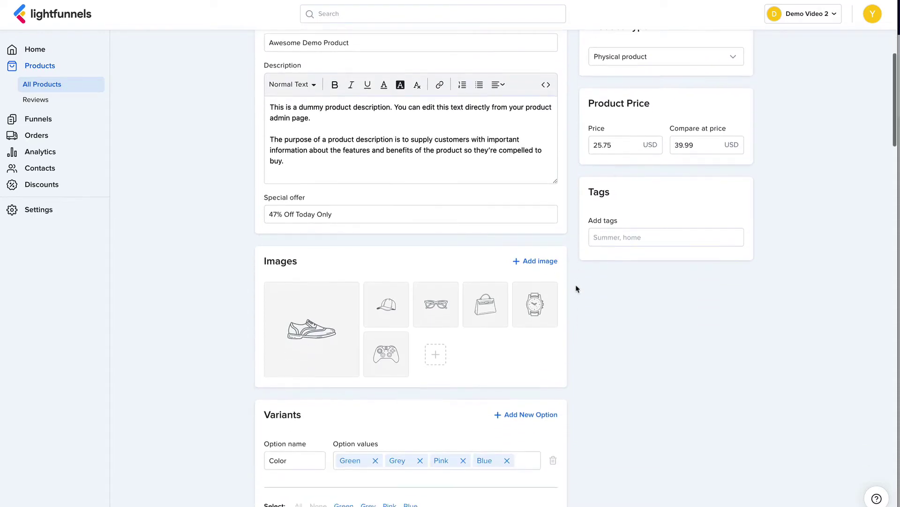
scroll(576, 289, down, 12)
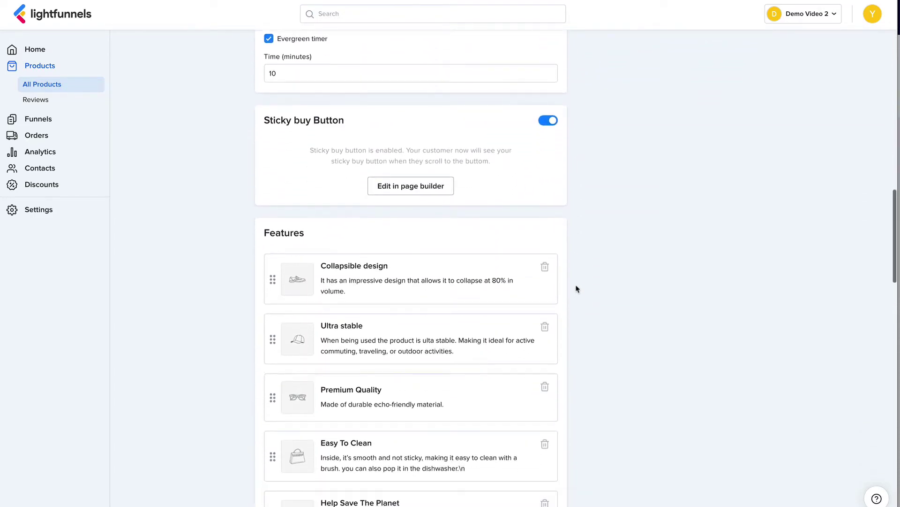
scroll(577, 289, down, 12)
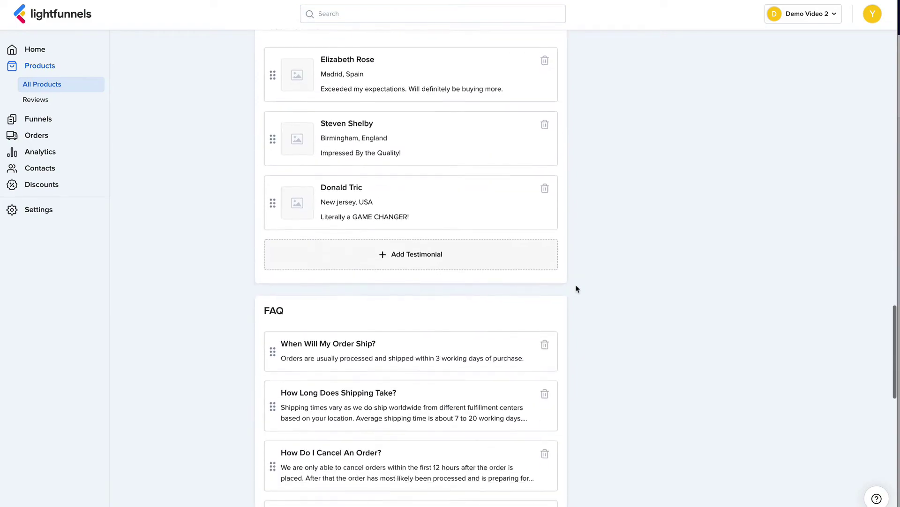
scroll(577, 288, up, 20)
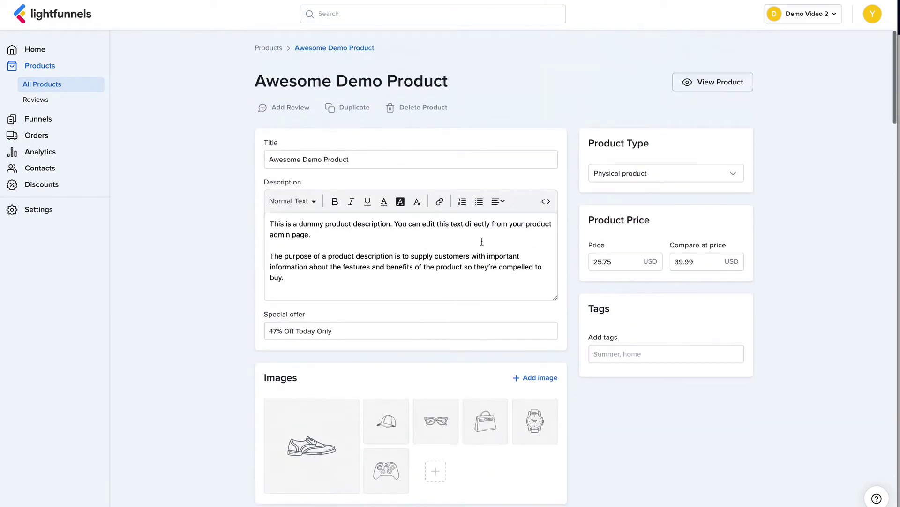
scroll(557, 308, down, 5)
scroll(606, 339, down, 5)
scroll(612, 351, down, 8)
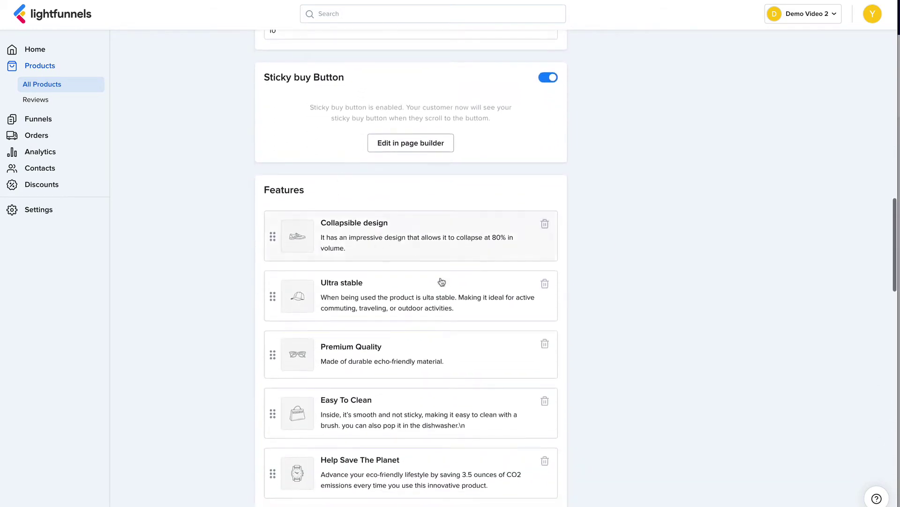
scroll(455, 309, down, 14)
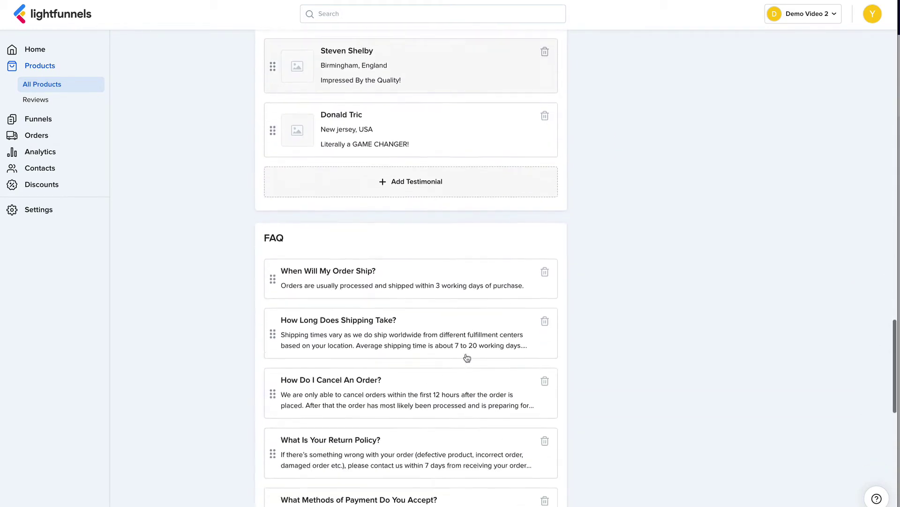
scroll(625, 332, down, 7)
scroll(626, 332, up, 20)
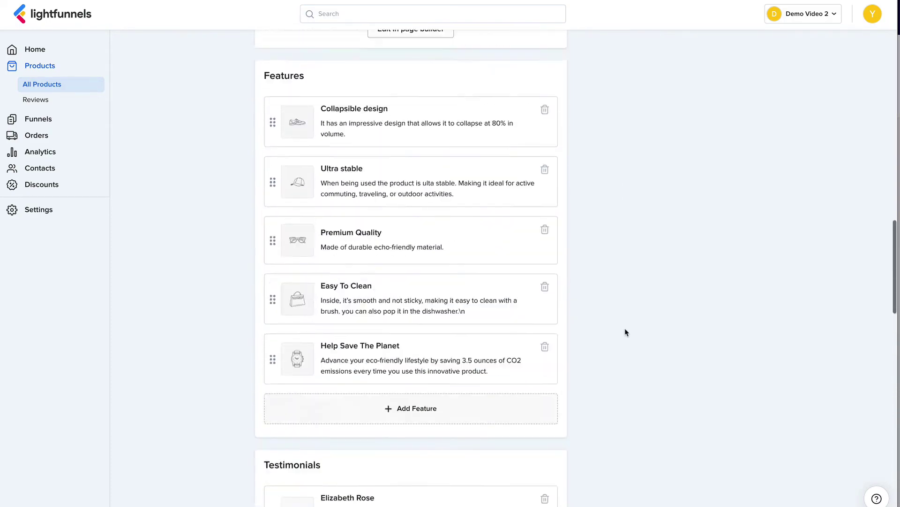
scroll(625, 332, up, 2)
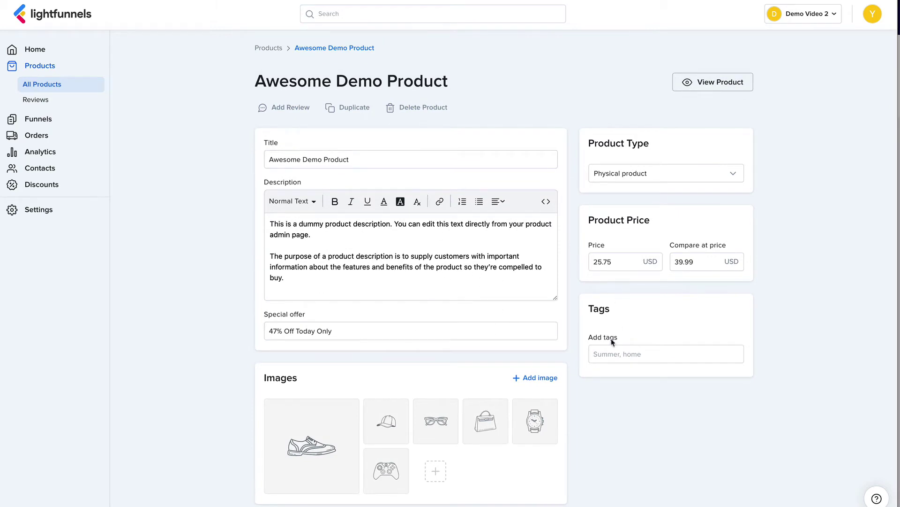
scroll(603, 396, down, 8)
scroll(644, 435, down, 1)
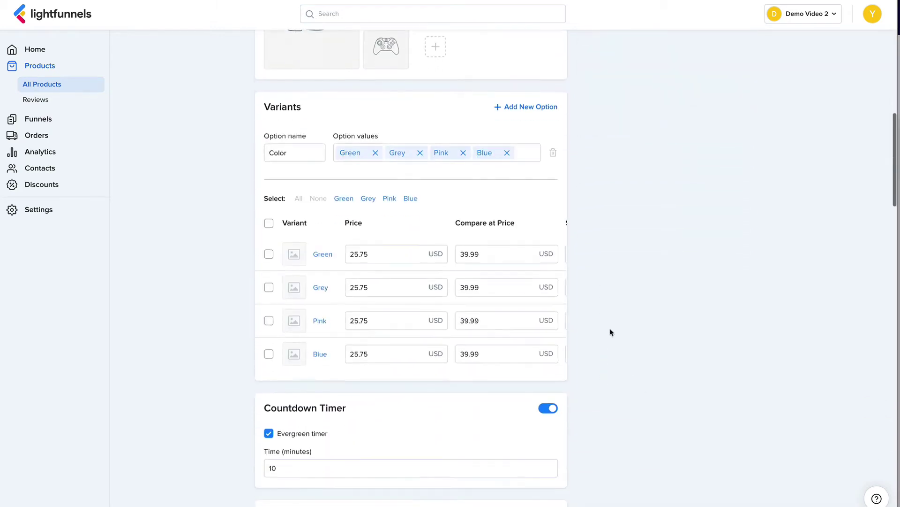
scroll(631, 367, down, 3)
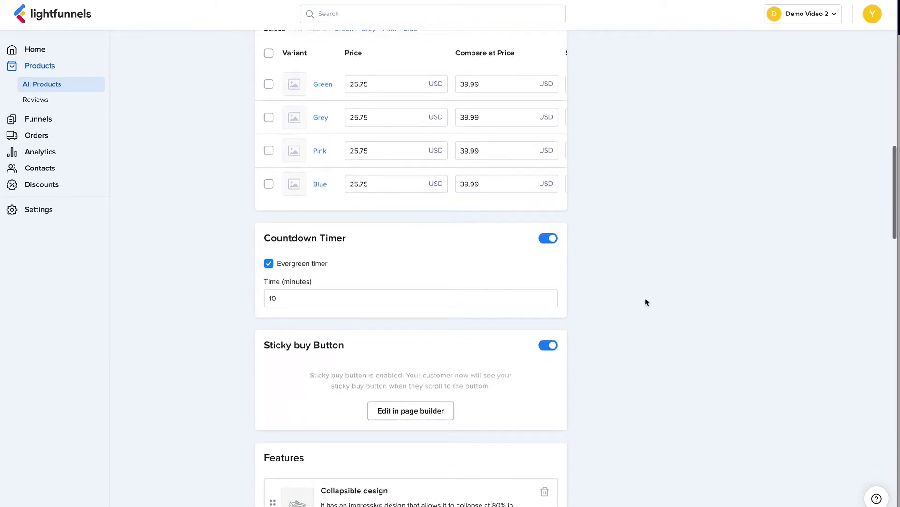
scroll(646, 301, down, 1)
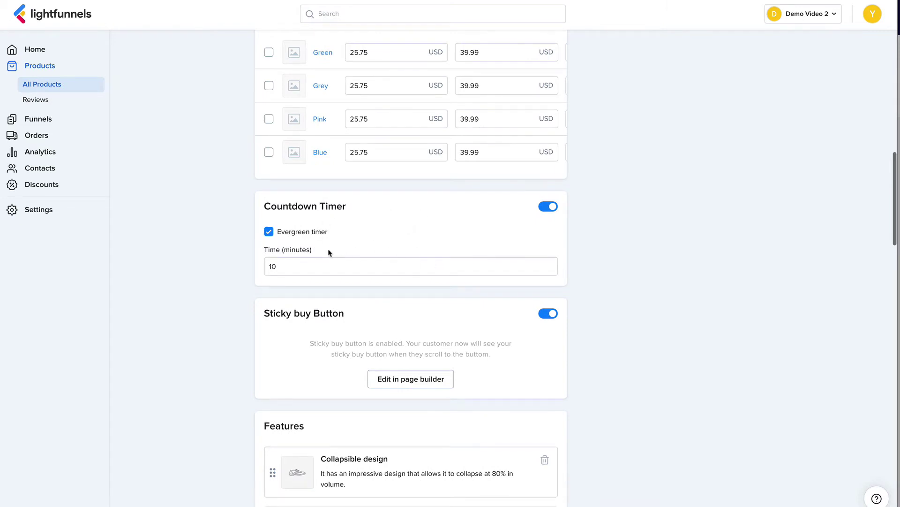
click(299, 232)
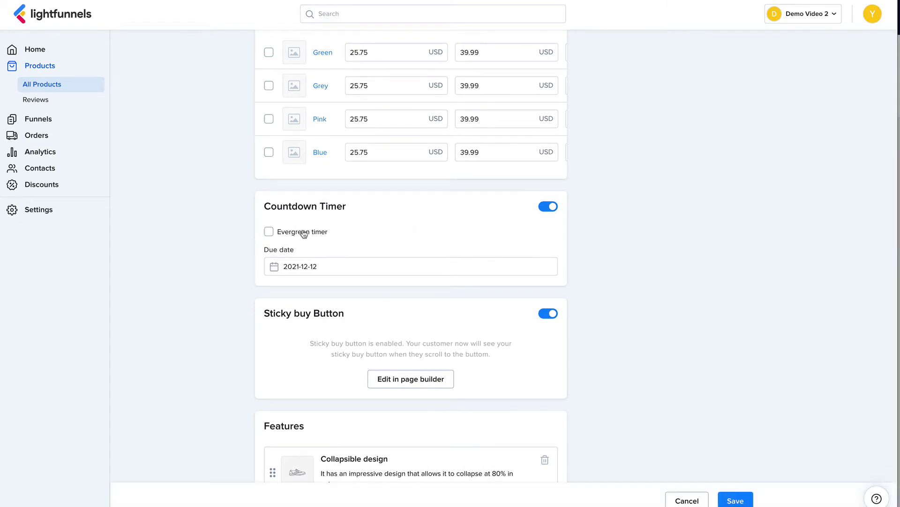
click(325, 266)
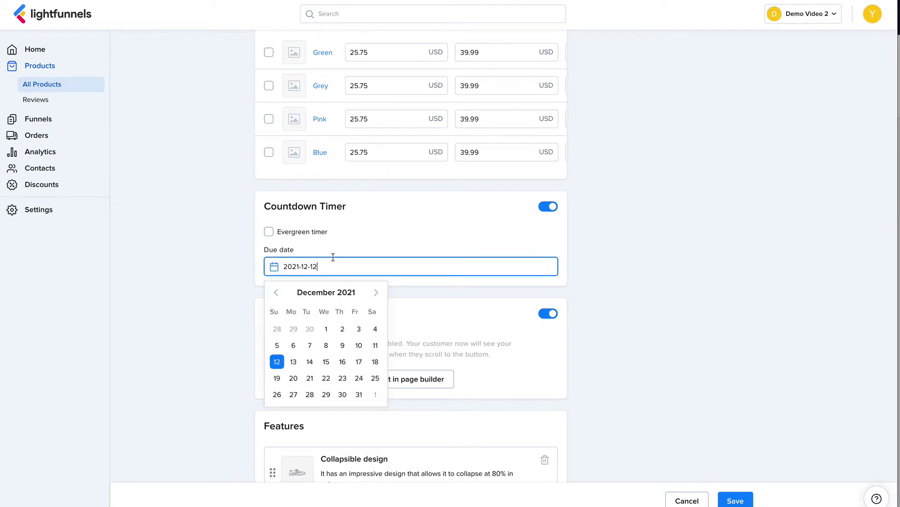
click(334, 255)
click(295, 238)
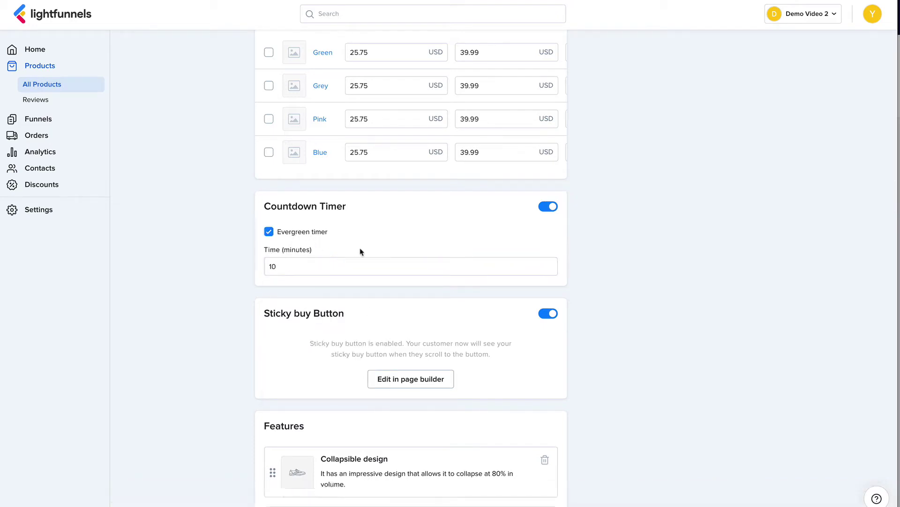
scroll(515, 296, down, 3)
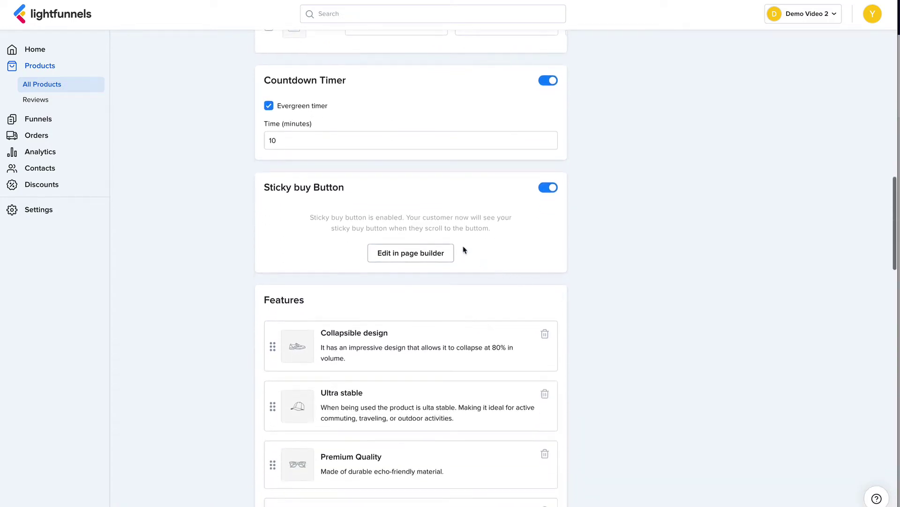
click(547, 188)
click(544, 189)
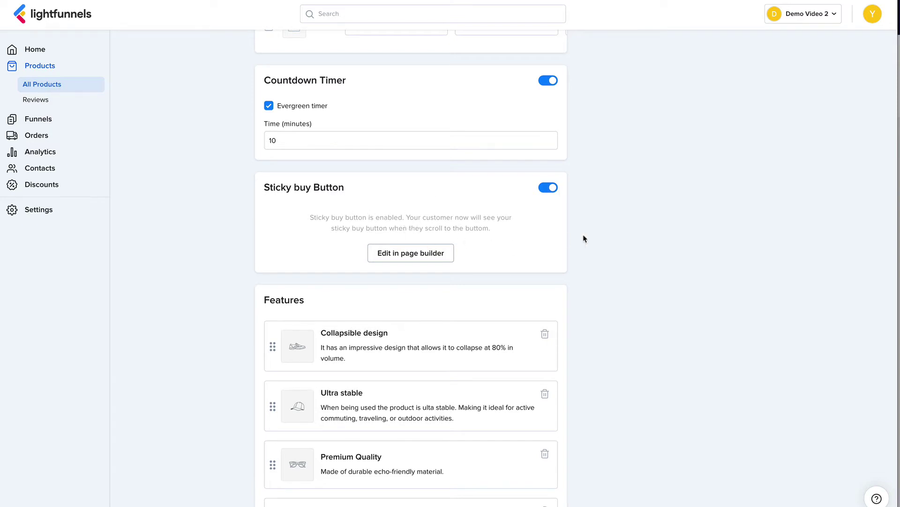
scroll(638, 316, down, 2)
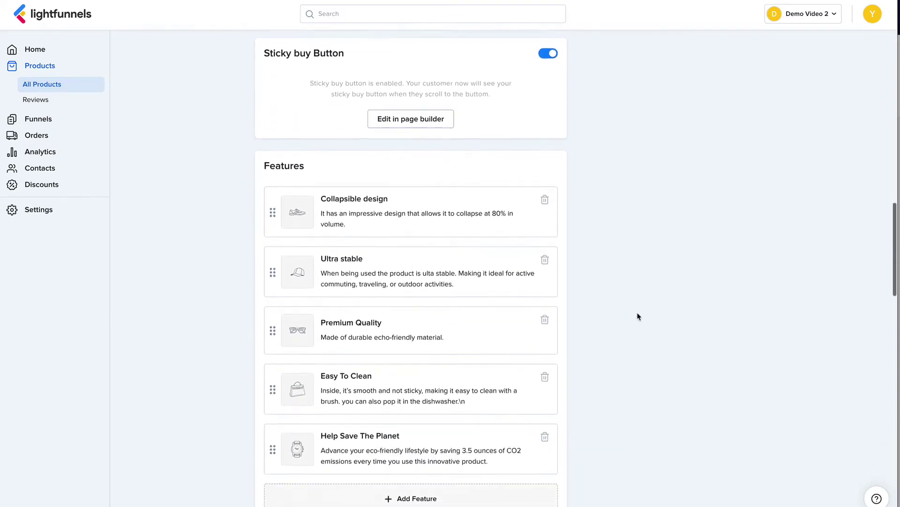
click(496, 203)
scroll(534, 308, down, 3)
scroll(575, 311, down, 8)
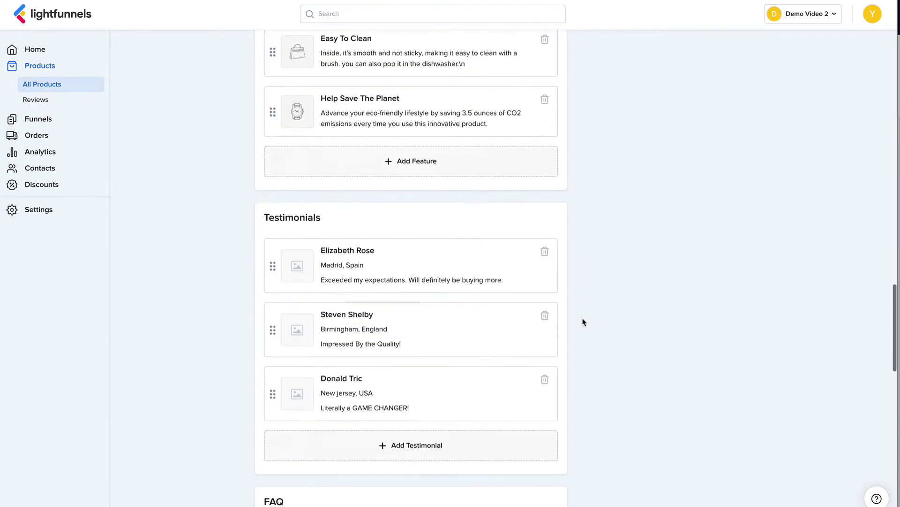
click(462, 217)
scroll(586, 332, down, 5)
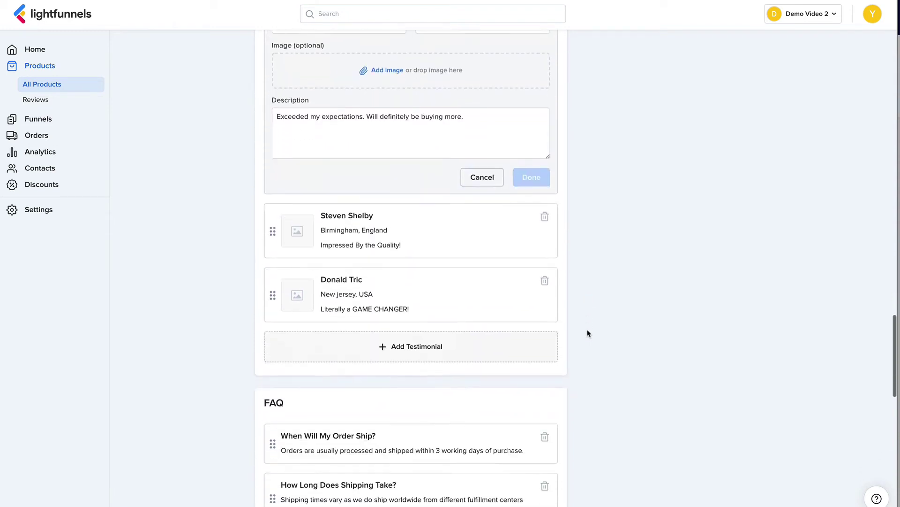
scroll(588, 332, down, 9)
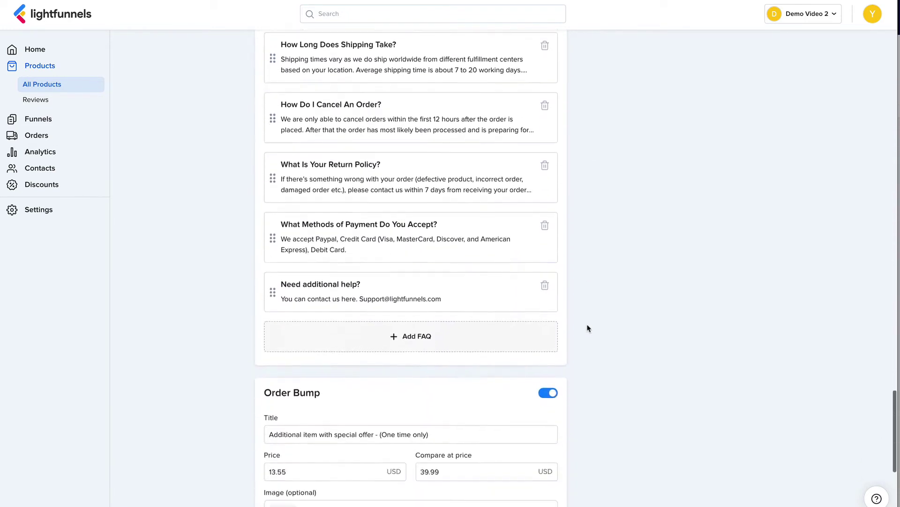
scroll(588, 328, down, 5)
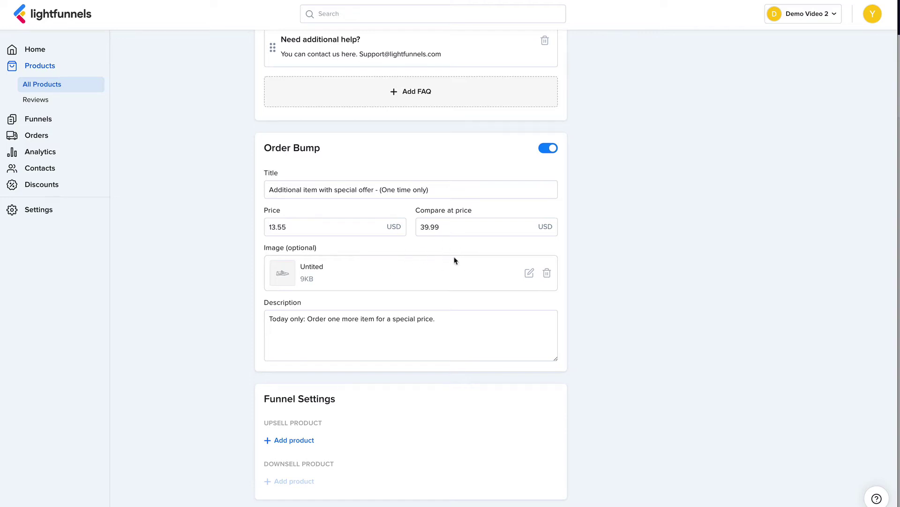
scroll(582, 320, down, 1)
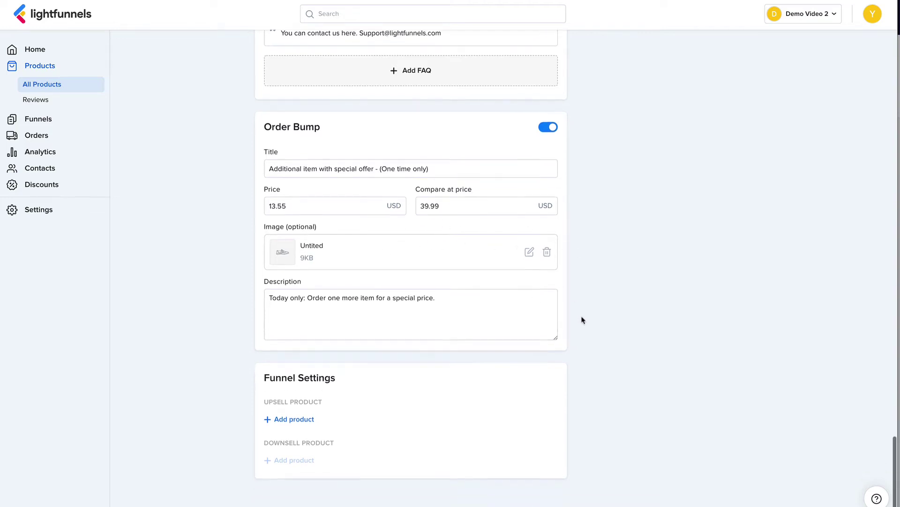
Browse products for an upsell, then cancel the Add An Upsell Product dialog without choosing one
click(311, 420)
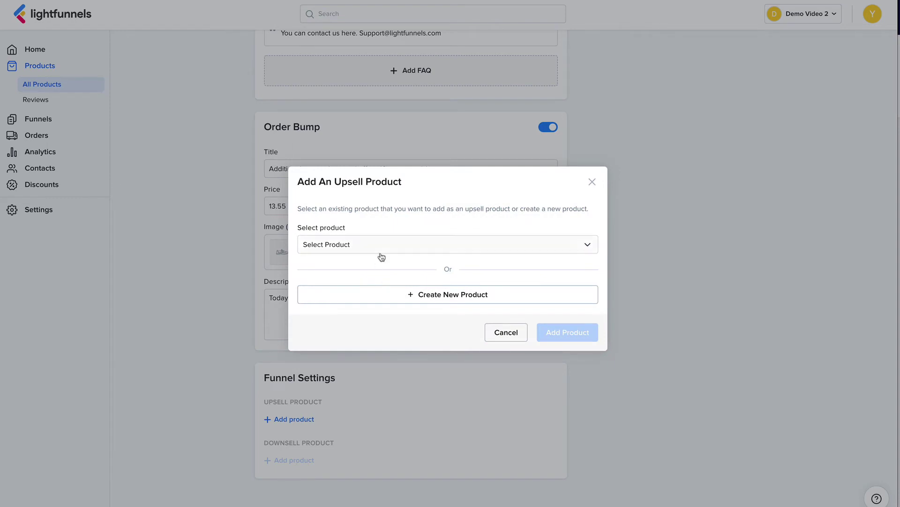
click(370, 248)
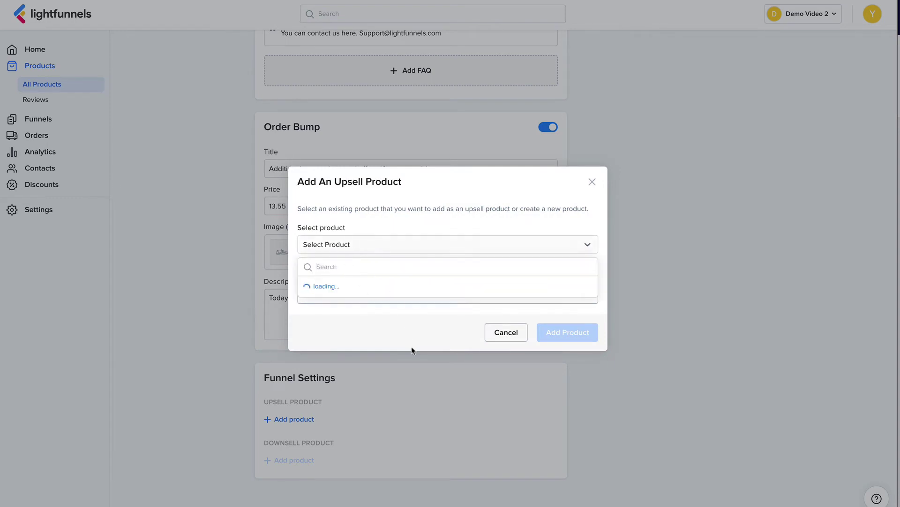
click(390, 342)
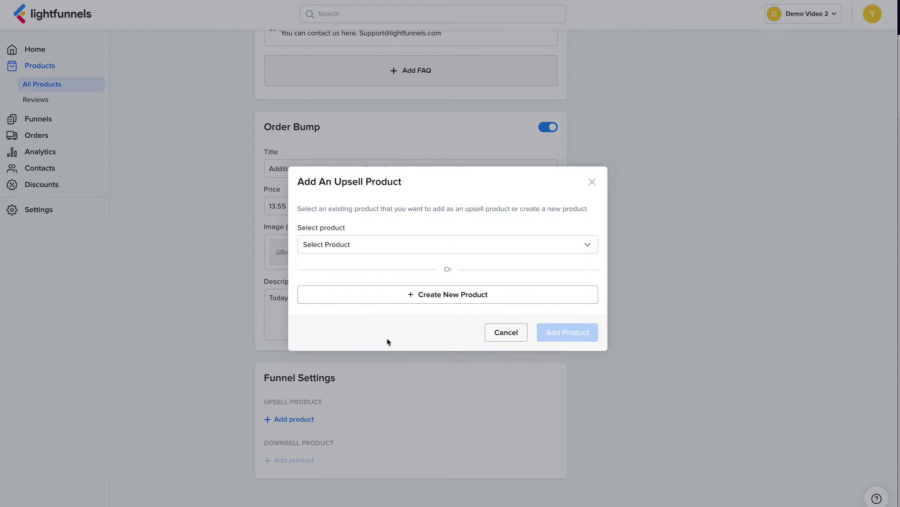
click(506, 332)
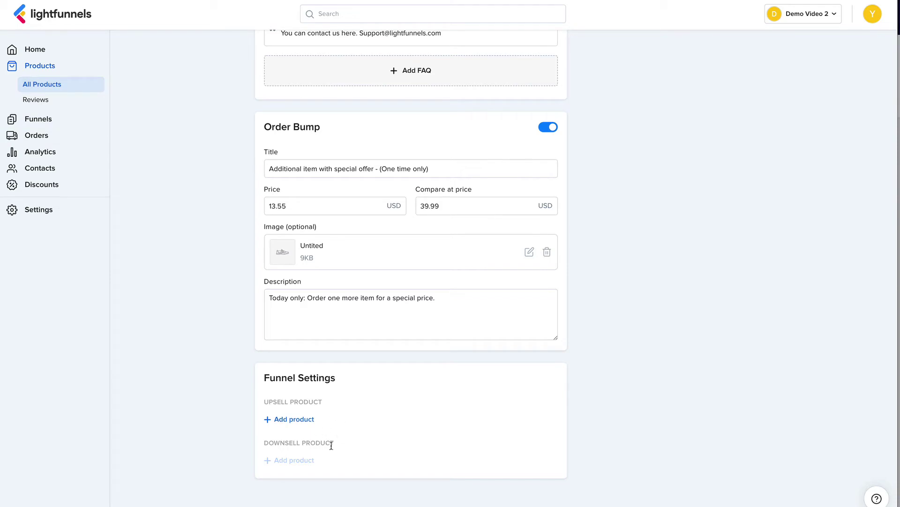
scroll(336, 347, up, 20)
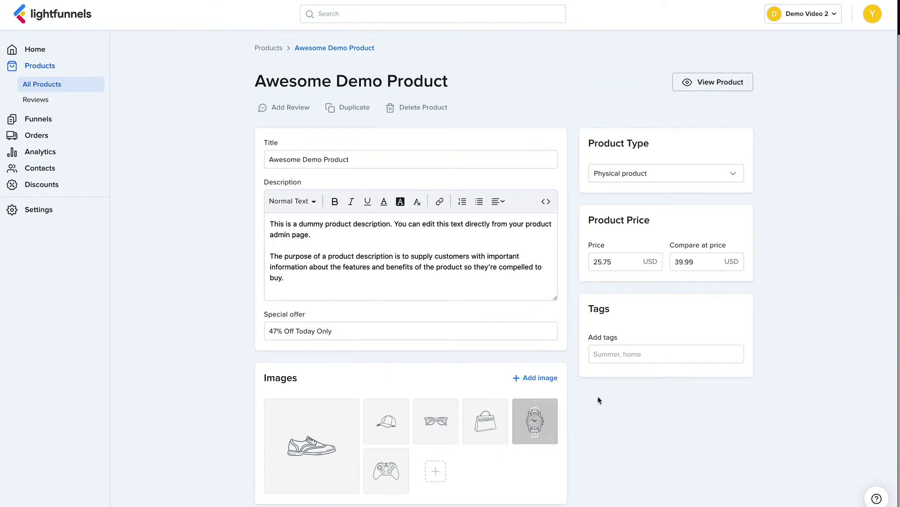
Switch Awesome Demo Product to Digital product and review its four Color variants at 25.75 USD
click(655, 180)
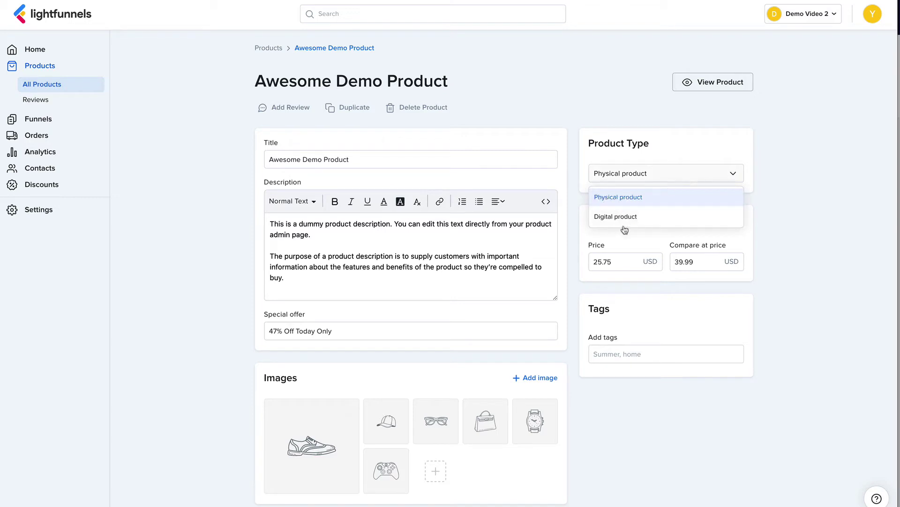
click(645, 223)
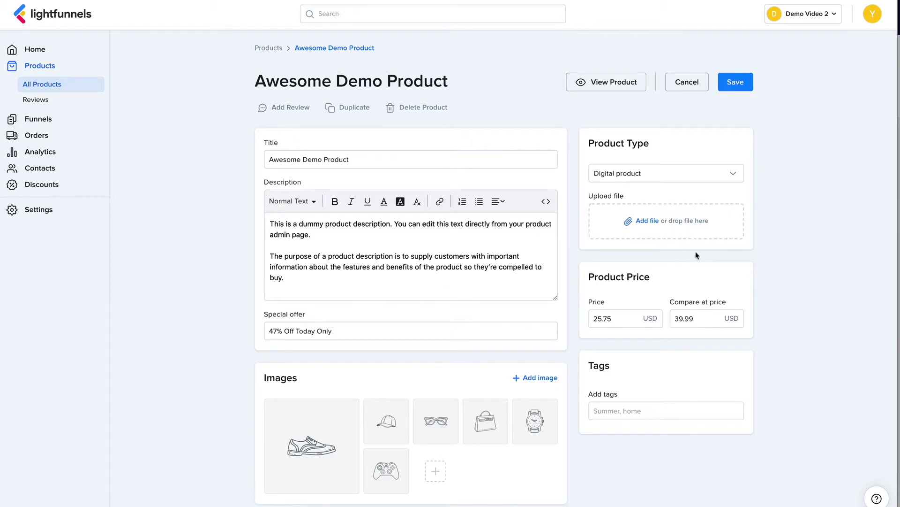
scroll(701, 252, down, 15)
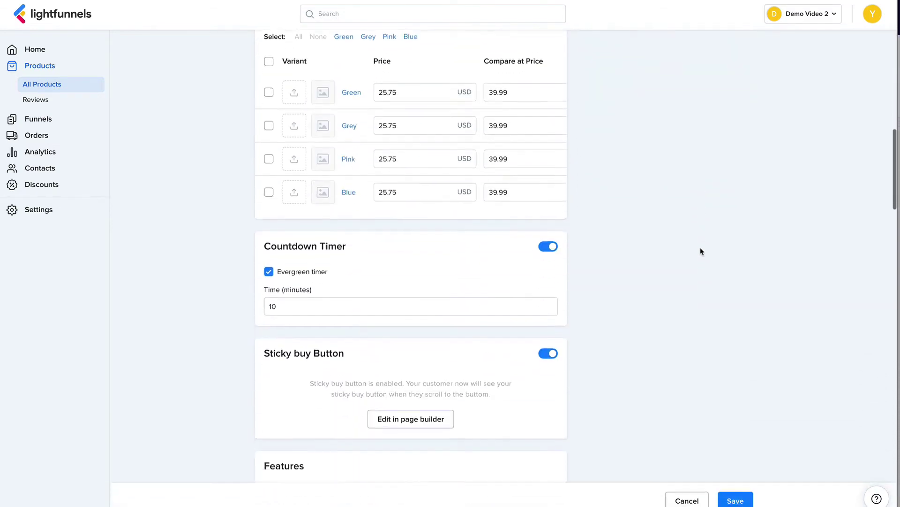
scroll(701, 252, up, 3)
scroll(520, 253, right, 3)
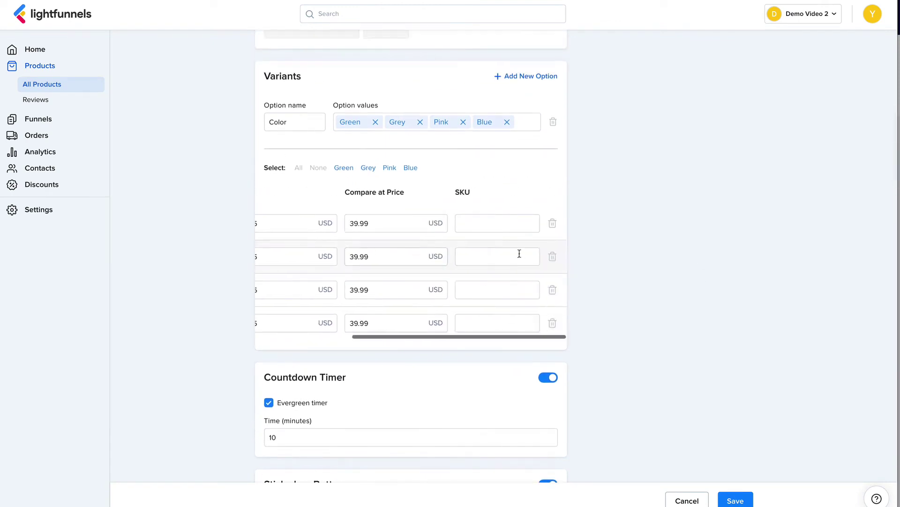
scroll(520, 253, left, 3)
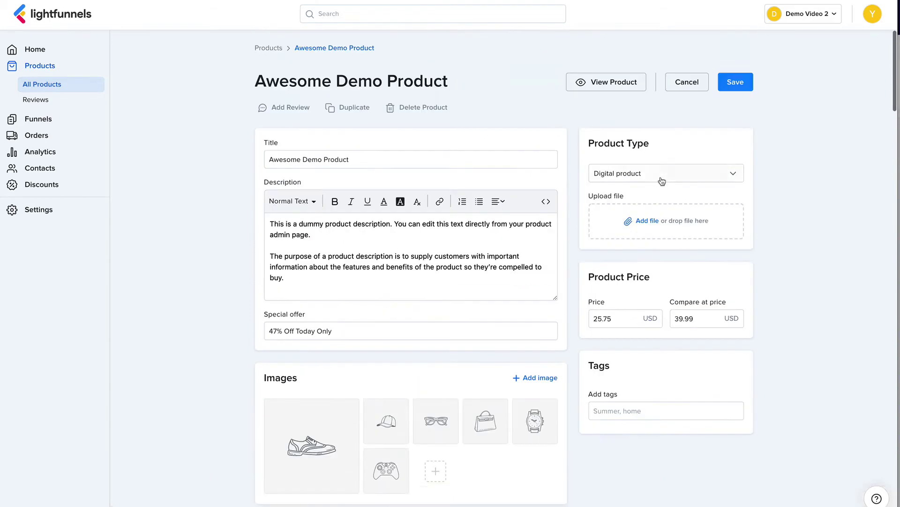
Set the product back to Physical product and preview its live Bingo storefront page
click(658, 180)
click(656, 196)
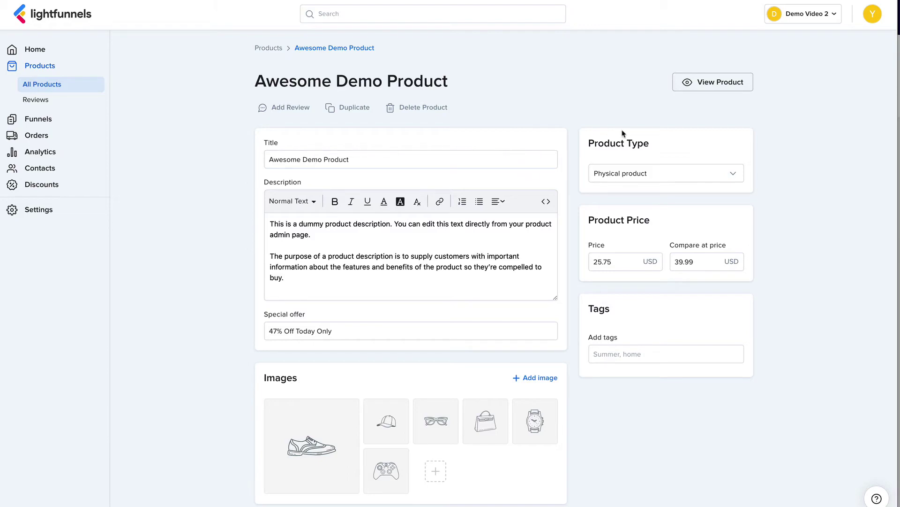
click(724, 92)
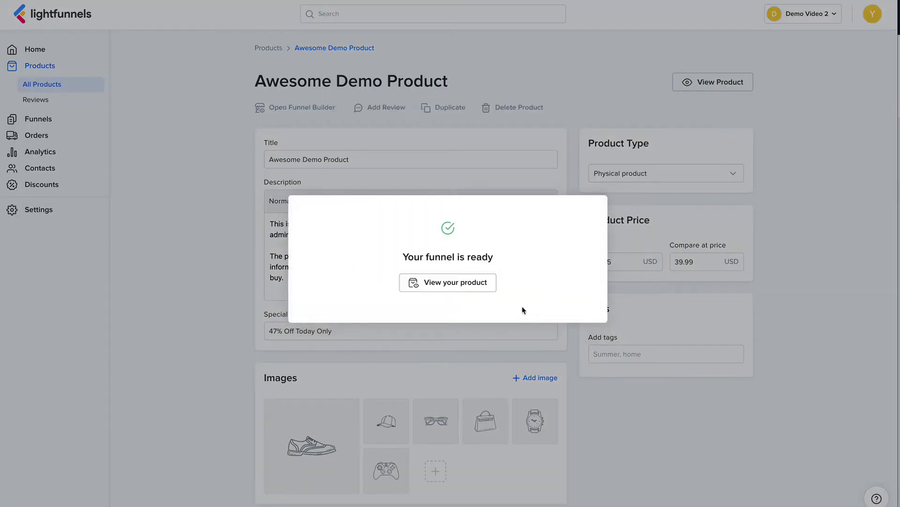
click(712, 415)
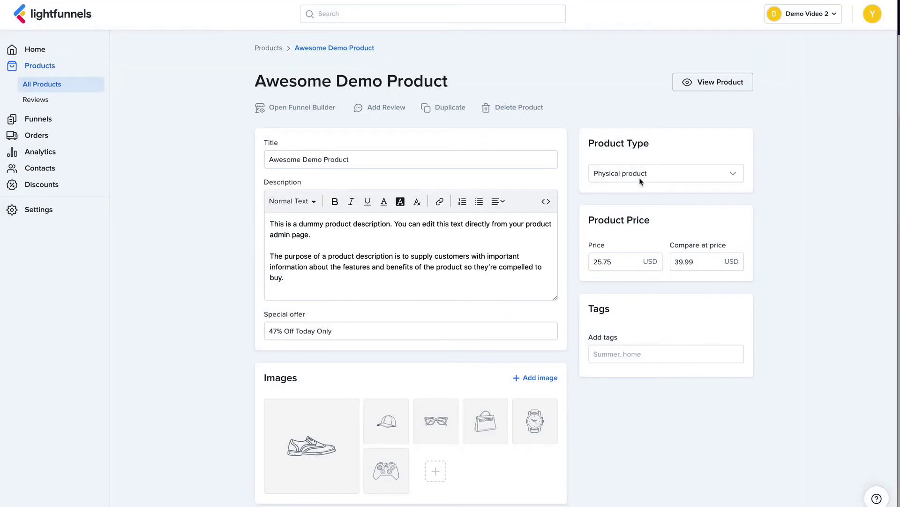
click(734, 89)
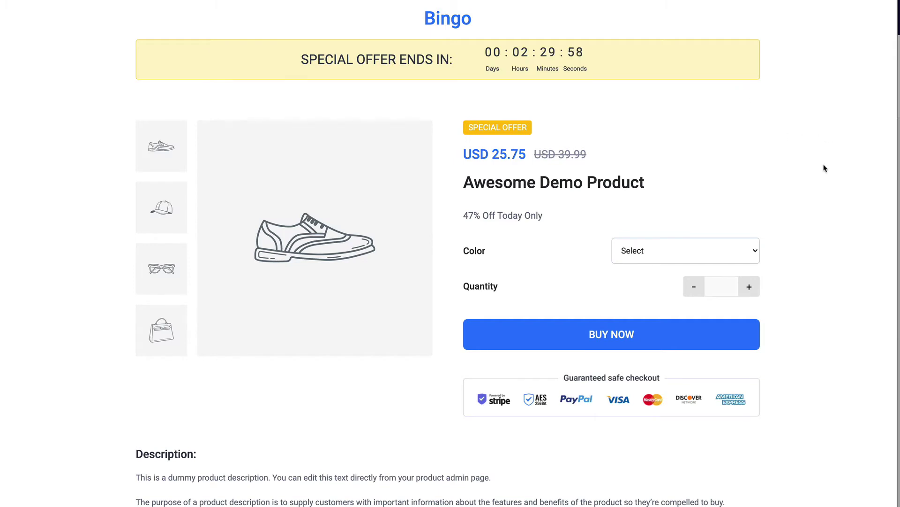
scroll(828, 198, down, 2)
scroll(828, 199, down, 6)
scroll(828, 198, down, 6)
scroll(828, 199, up, 10)
scroll(828, 199, up, 4)
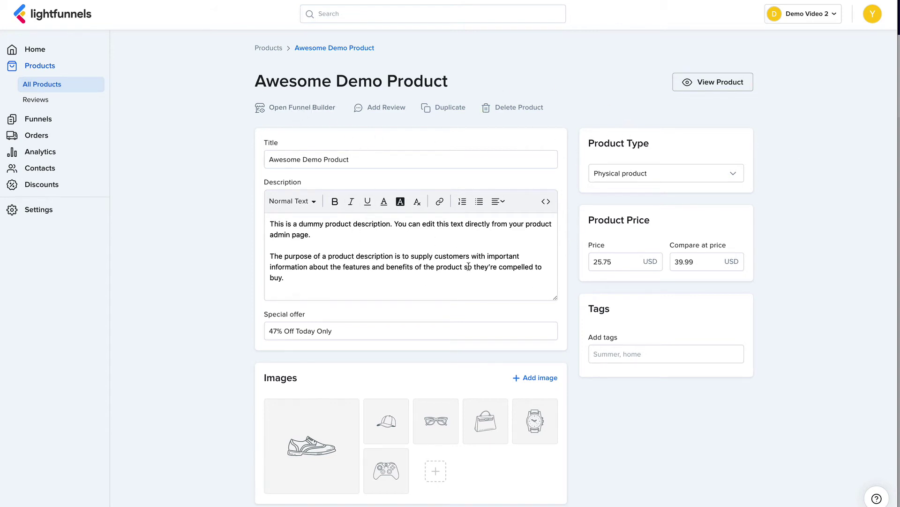
Start importing reviews from a URL via Add Review, then cancel the Import Reviews dialog
click(381, 113)
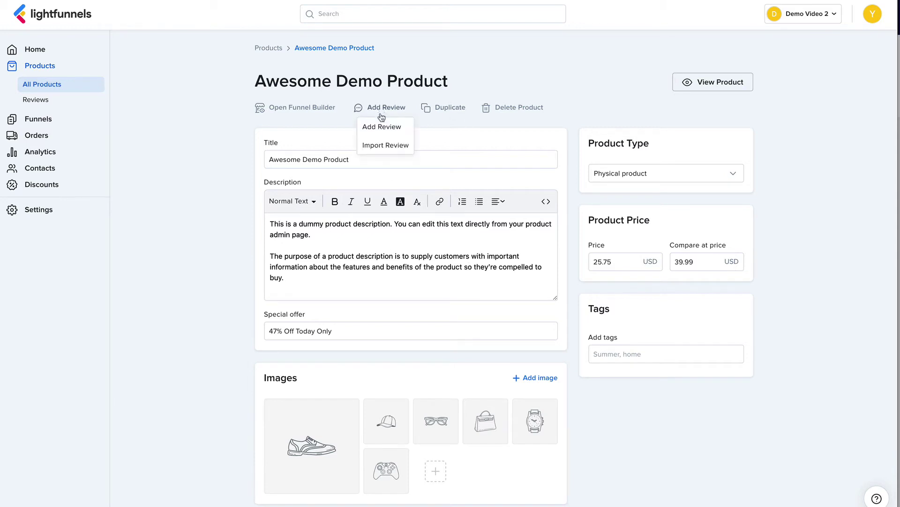
click(387, 145)
click(565, 256)
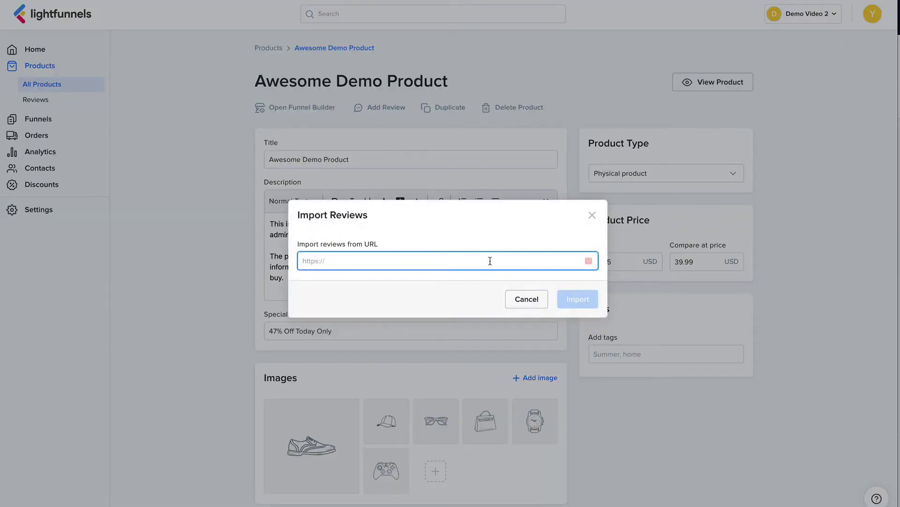
click(546, 308)
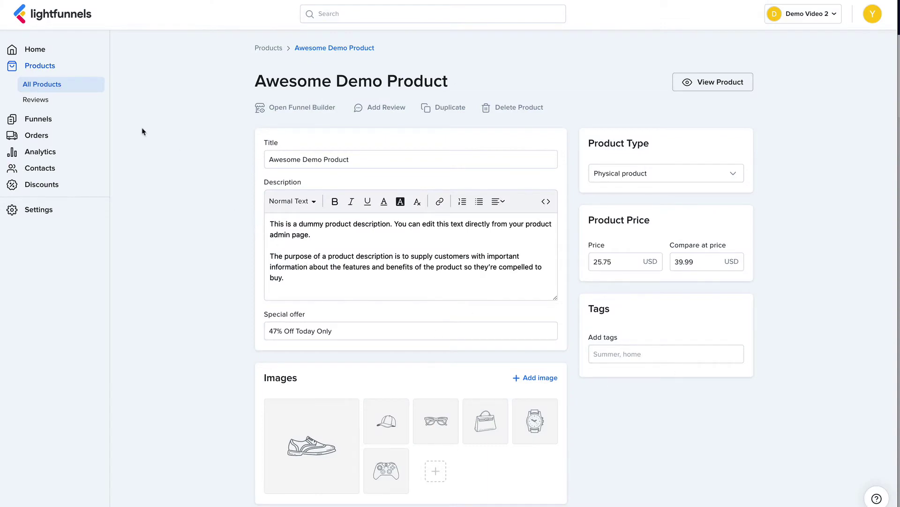
Open My First Funnel in the builder and nudge the Downsell card slightly lower
click(70, 122)
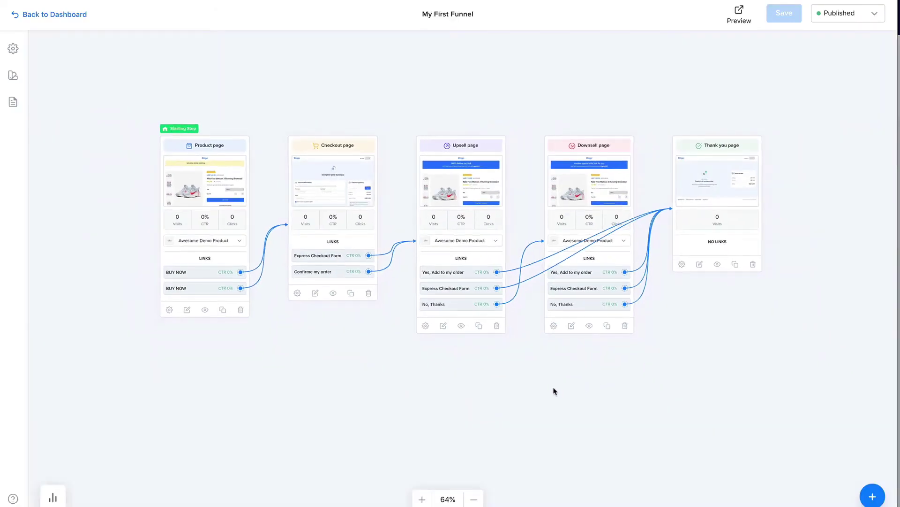
scroll(558, 391, up, 2)
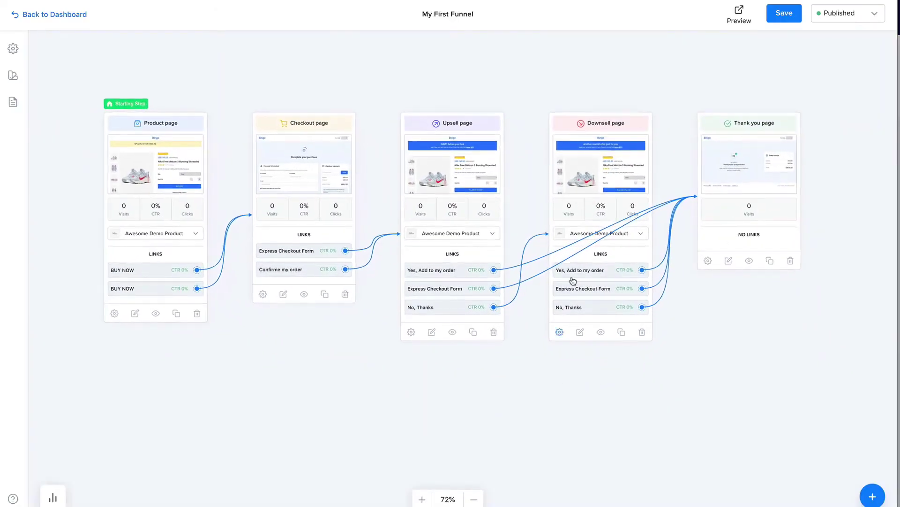
drag(587, 208, 589, 226)
drag(440, 364, 502, 368)
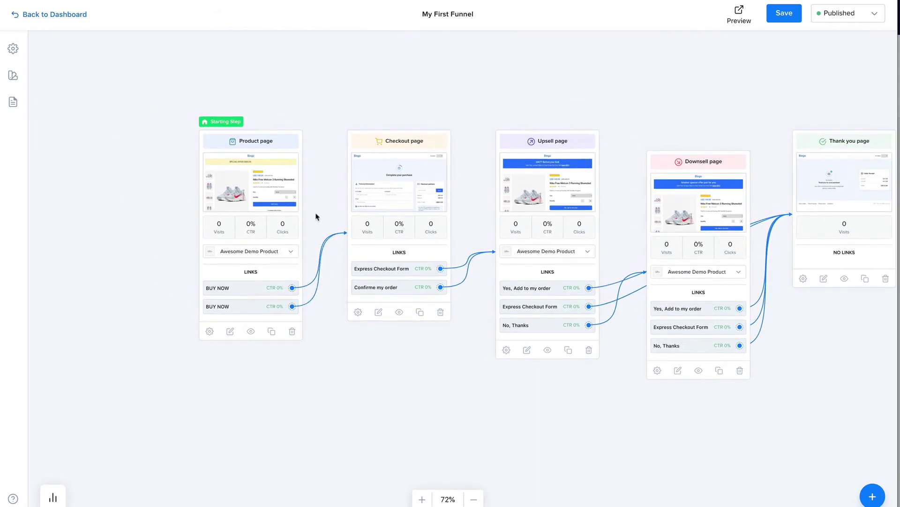
scroll(298, 203, up, 4)
drag(337, 197, 369, 216)
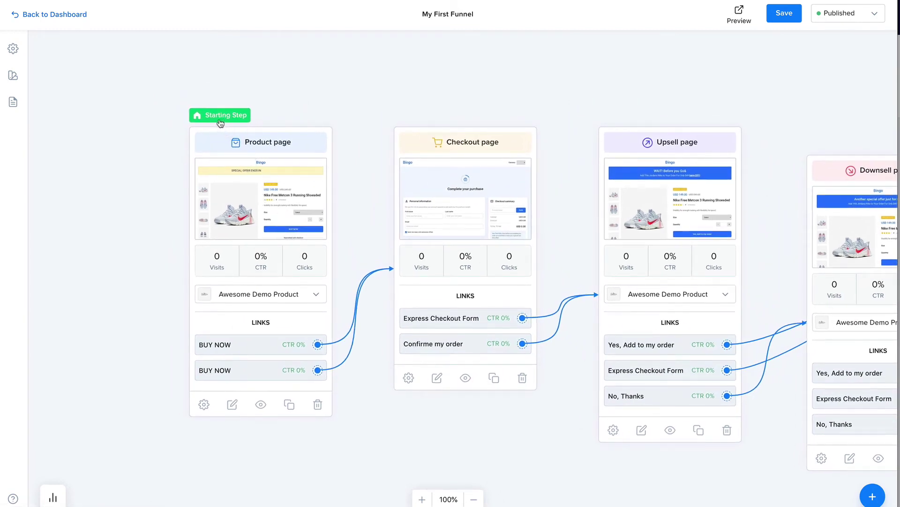
drag(221, 123, 663, 159)
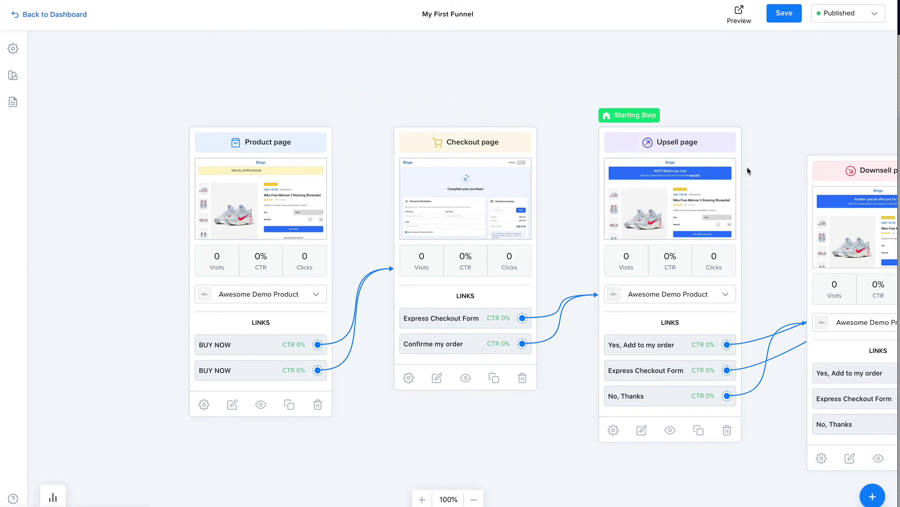
drag(749, 171, 441, 156)
drag(440, 96, 739, 131)
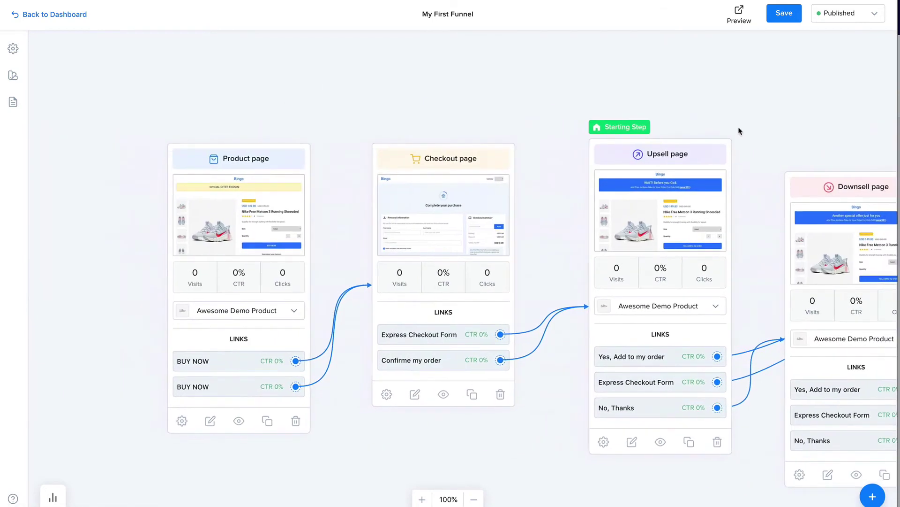
drag(637, 129, 337, 71)
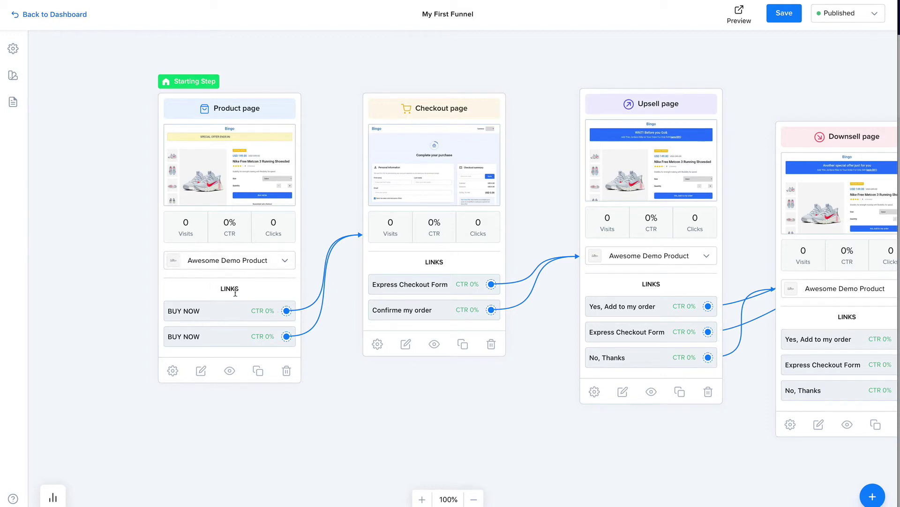
Pan the funnel map and rearrange the Upsell, Downsell and Thank you page cards
drag(536, 151, 329, 191)
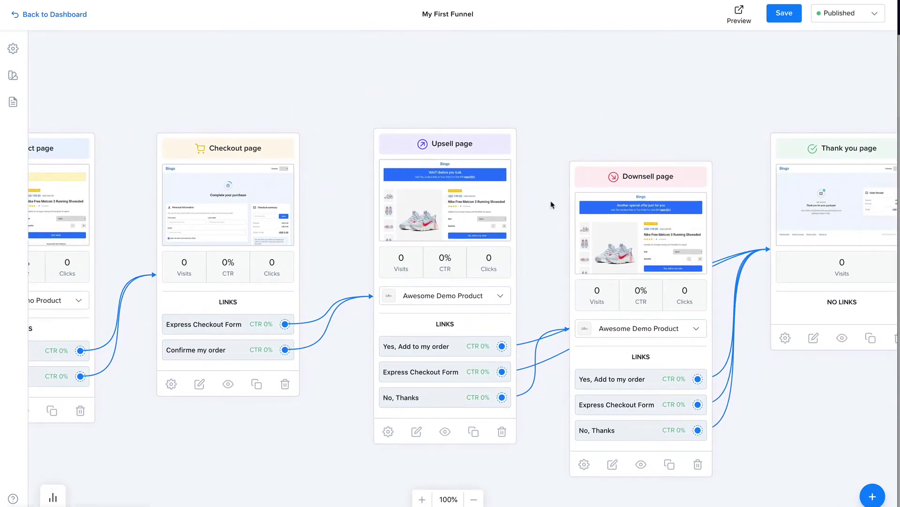
drag(553, 201, 443, 165)
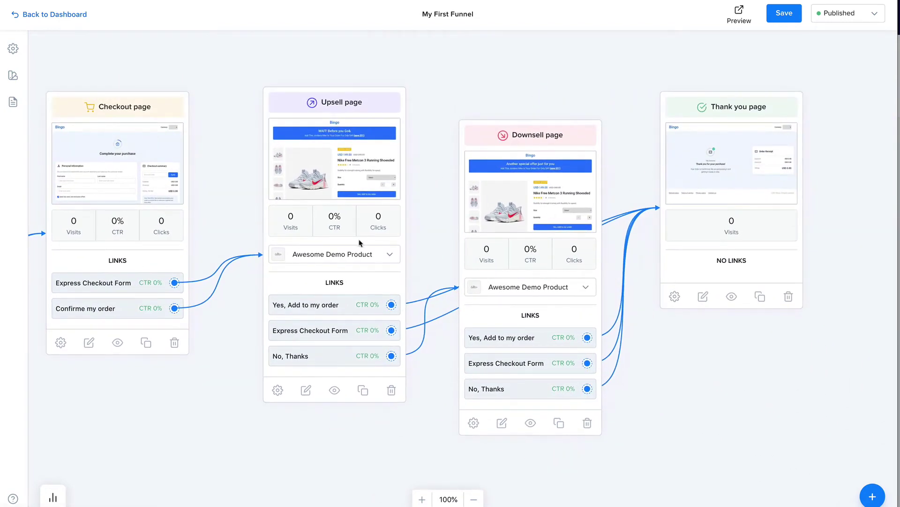
drag(358, 217, 325, 175)
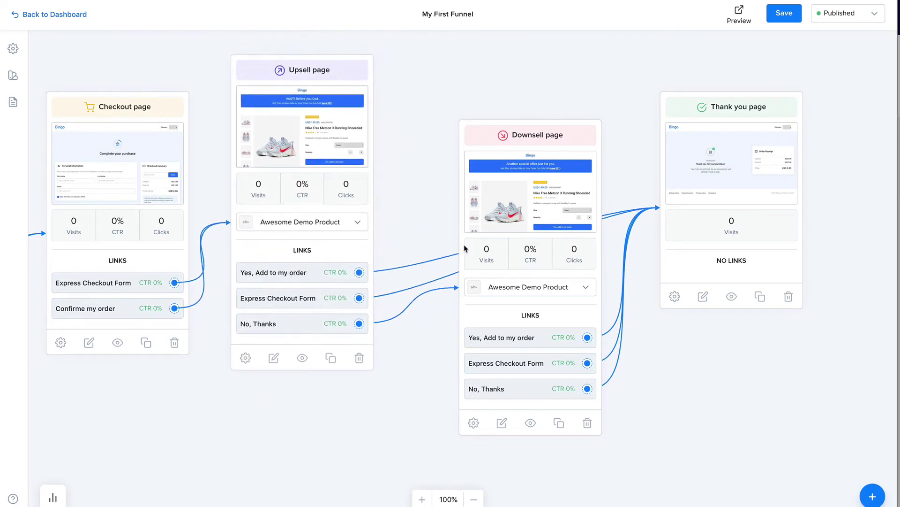
drag(505, 227, 513, 365)
drag(705, 186, 702, 116)
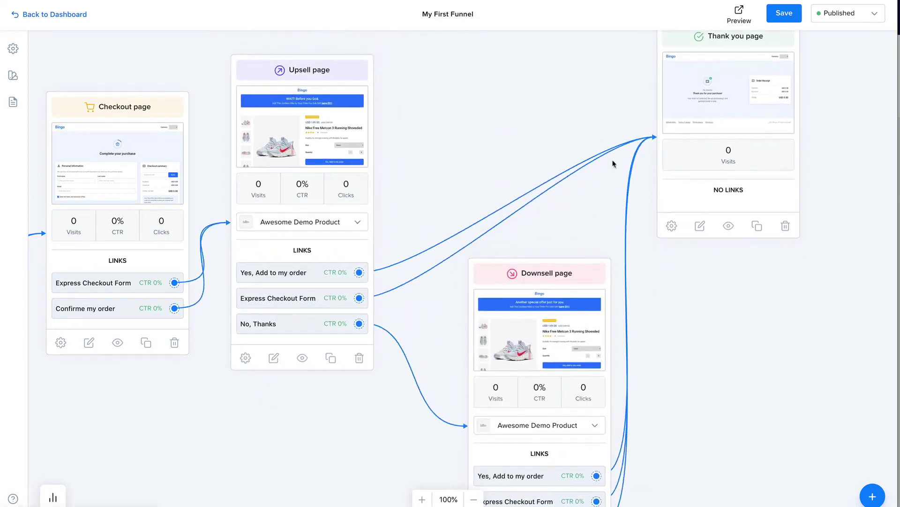
scroll(412, 288, down, 3)
scroll(412, 287, right, 3)
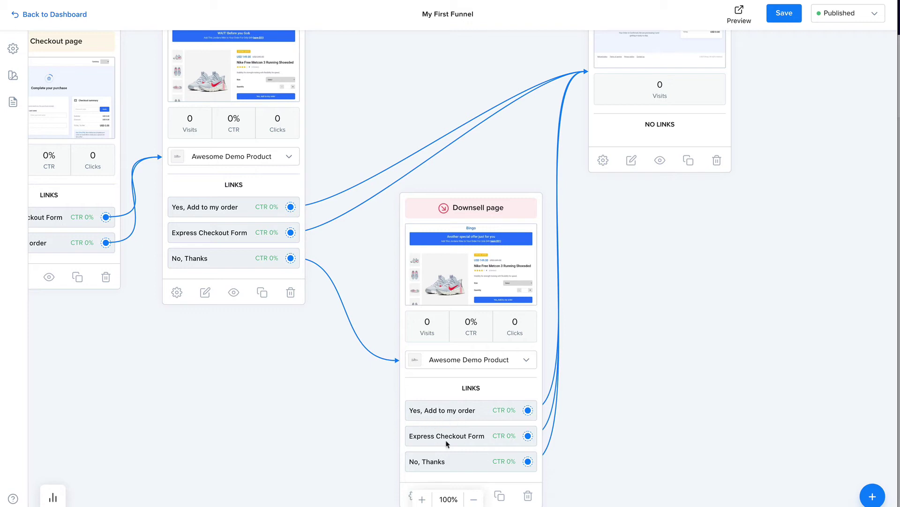
Drag the Downsell page card up so it sits level with the Upsell and Thank you cards
drag(496, 291, 470, 201)
drag(637, 214, 646, 294)
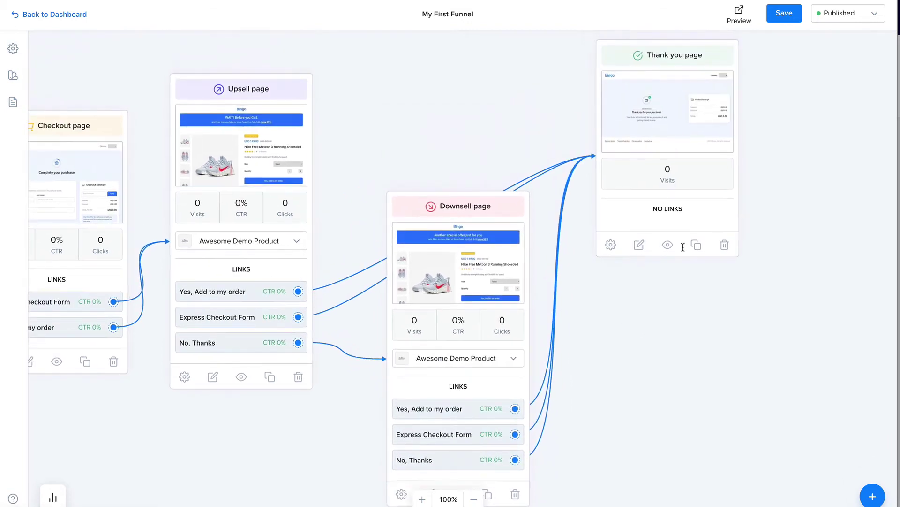
scroll(689, 295, left, 5)
scroll(652, 318, down, 5)
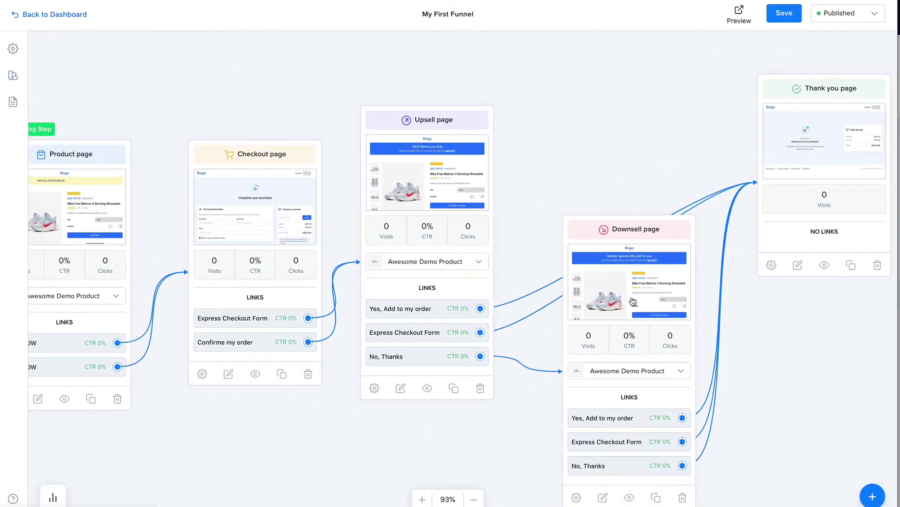
scroll(640, 268, up, 2)
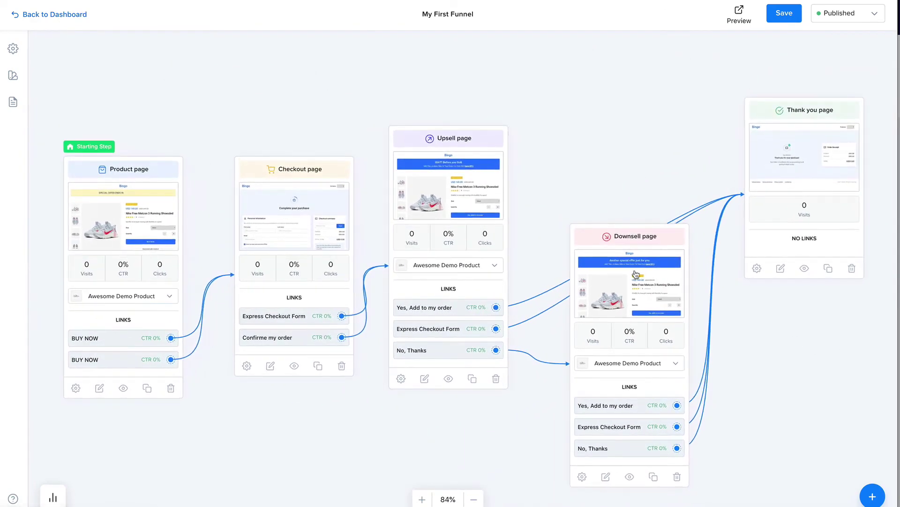
drag(636, 275, 640, 192)
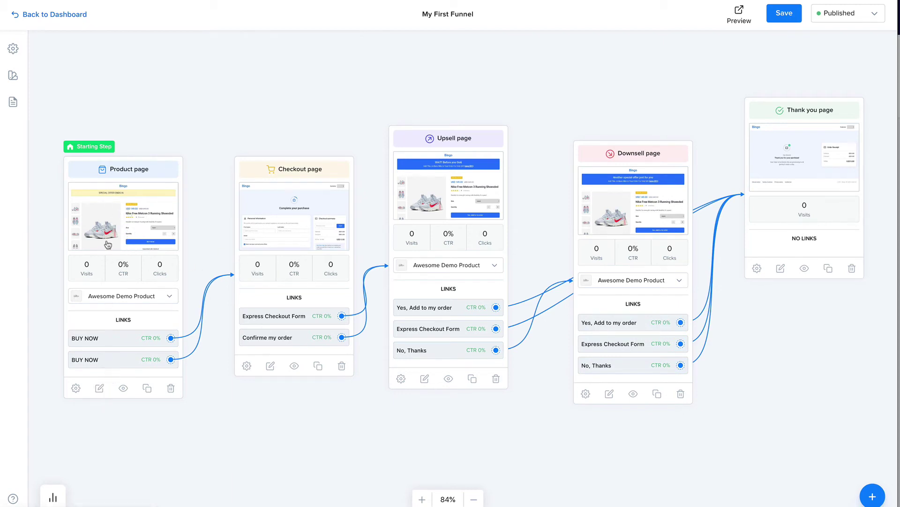
Open the Product page in the page builder and scroll through its content
click(118, 224)
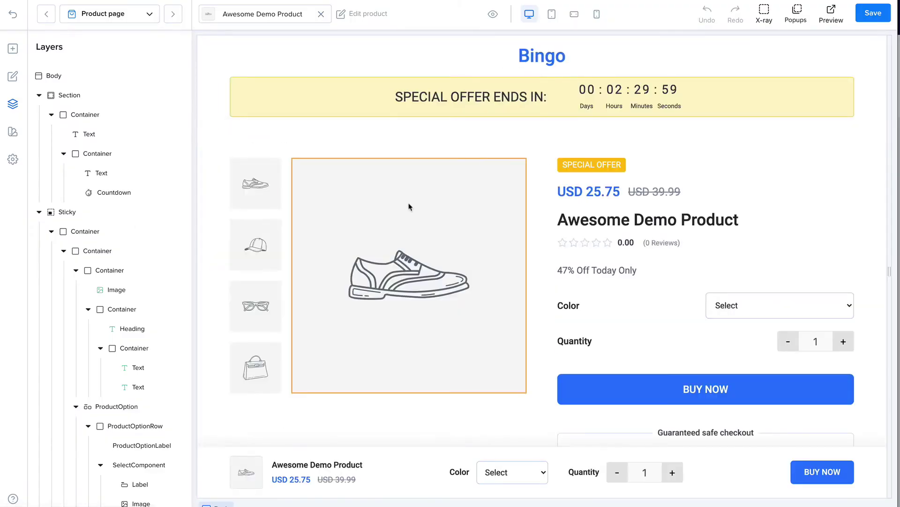
scroll(409, 204, down, 7)
scroll(410, 204, up, 7)
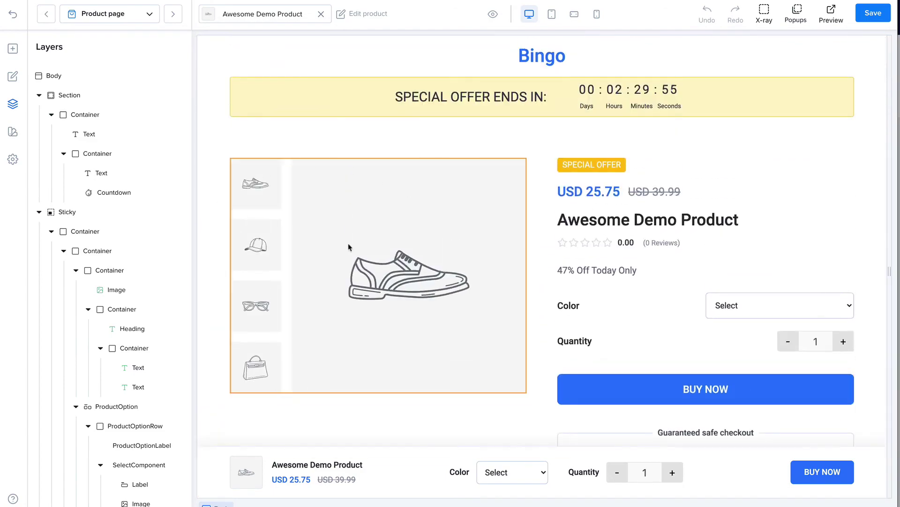
scroll(358, 247, down, 14)
scroll(358, 249, down, 4)
scroll(358, 248, up, 18)
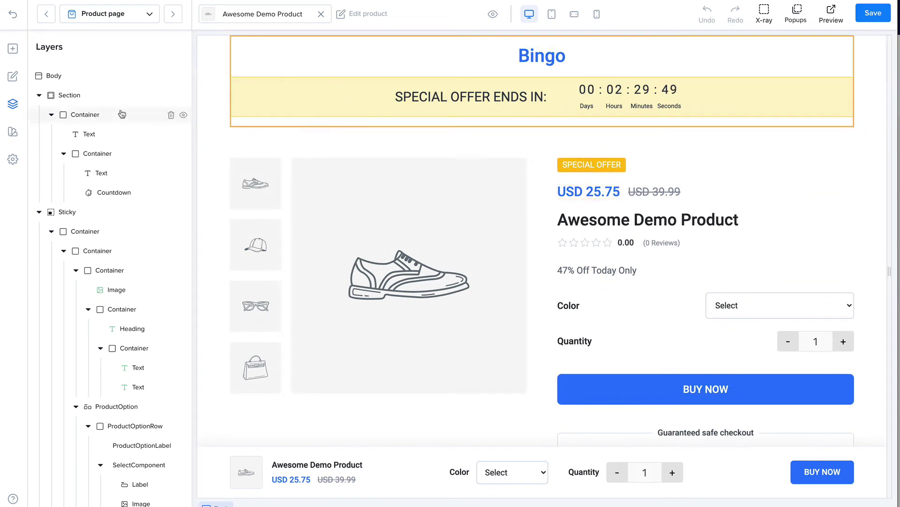
Browse the Add elements panel of available page elements
click(8, 49)
scroll(71, 177, down, 14)
scroll(70, 178, up, 12)
scroll(69, 178, up, 2)
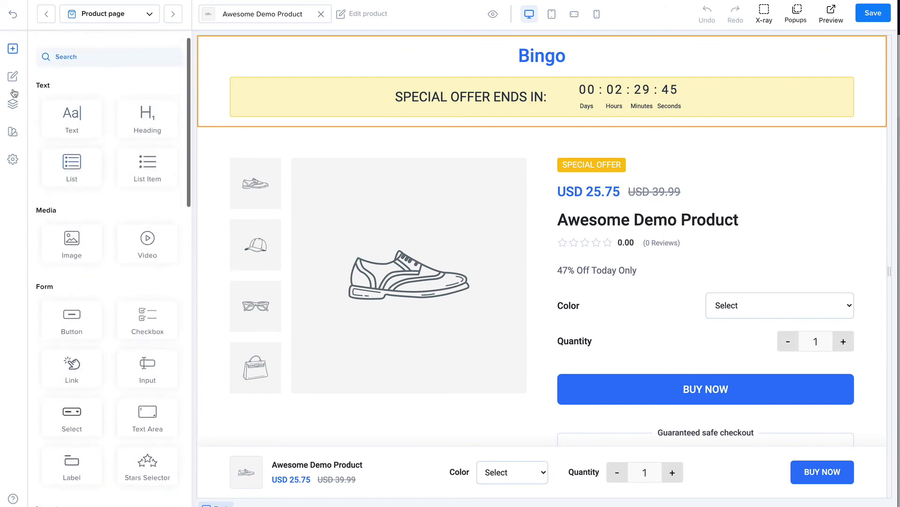
Select the top banner container and review its Content, Style and Layout settings
click(394, 123)
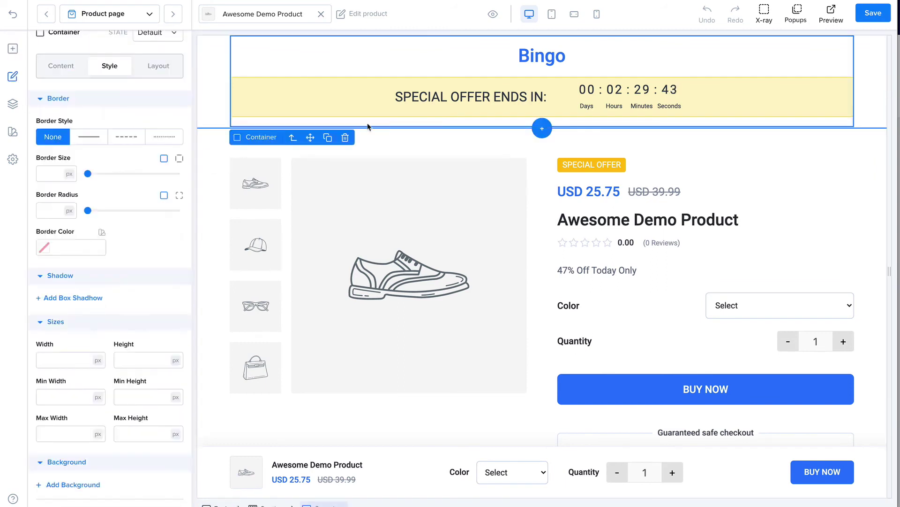
click(63, 76)
click(109, 85)
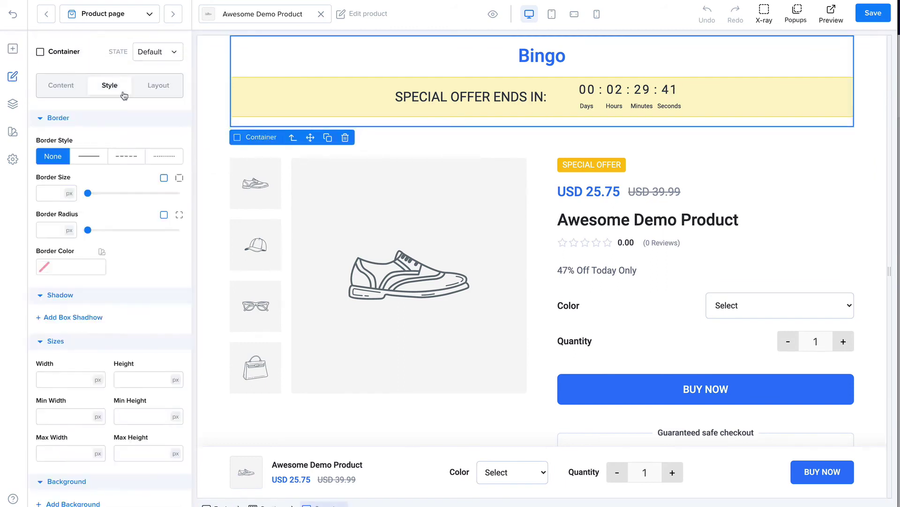
click(158, 88)
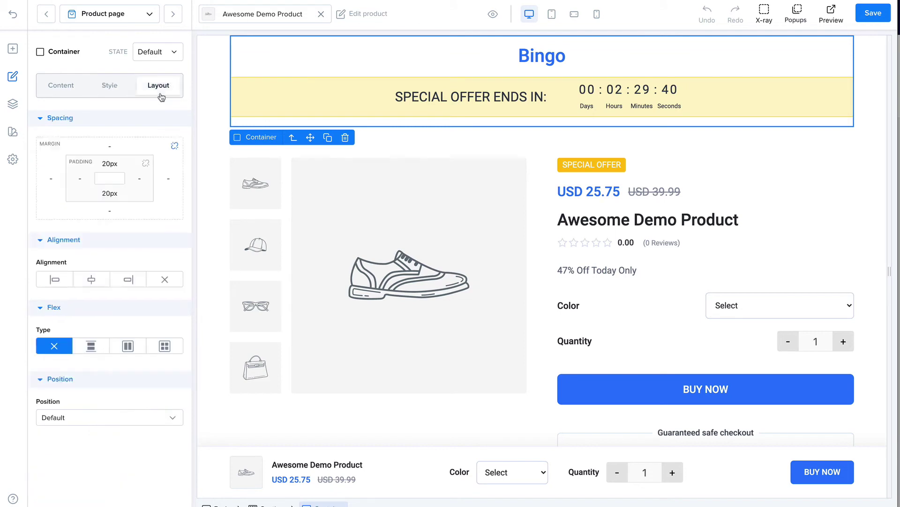
Show the Product page's Layers tree and scroll through it
click(14, 106)
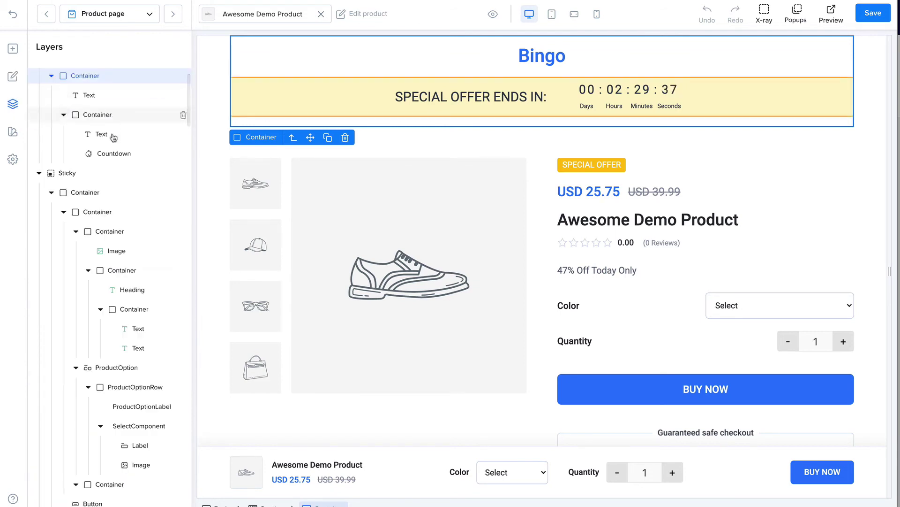
scroll(118, 205, down, 8)
scroll(122, 209, down, 10)
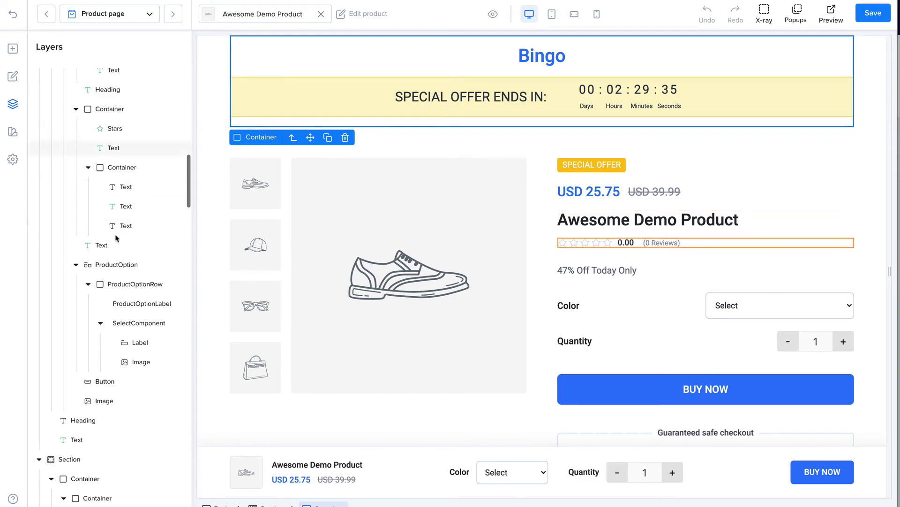
scroll(117, 351, down, 10)
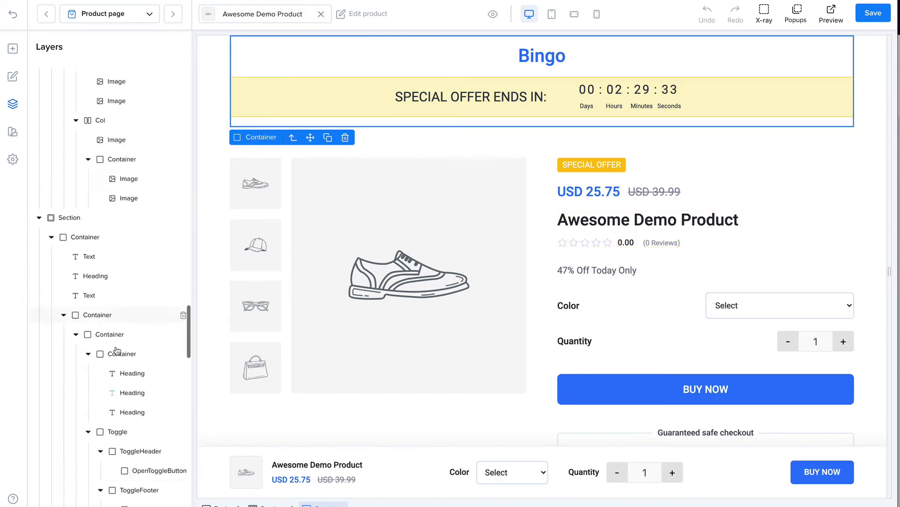
scroll(104, 305, up, 5)
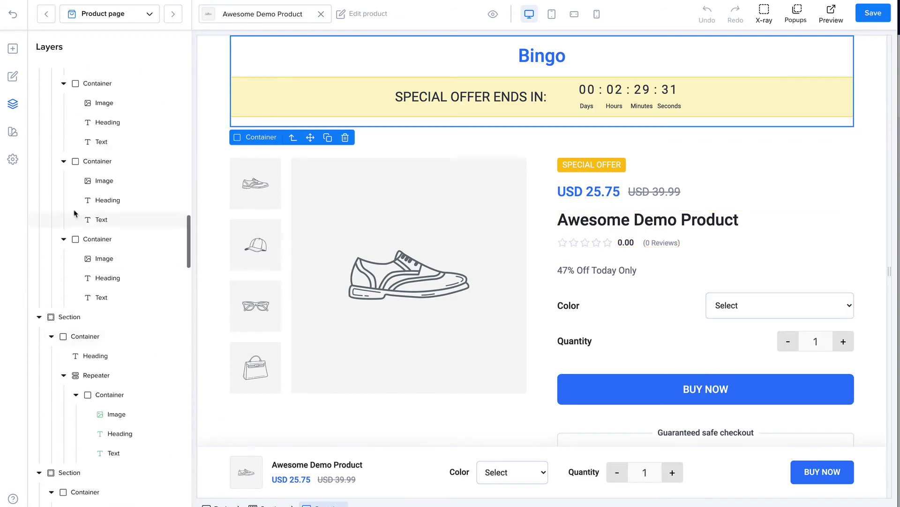
Show Funnel Styles and review colours like Primary-Color #2879FF and Secondary-Color #FDF5CB
click(12, 132)
scroll(145, 262, down, 5)
scroll(146, 266, up, 5)
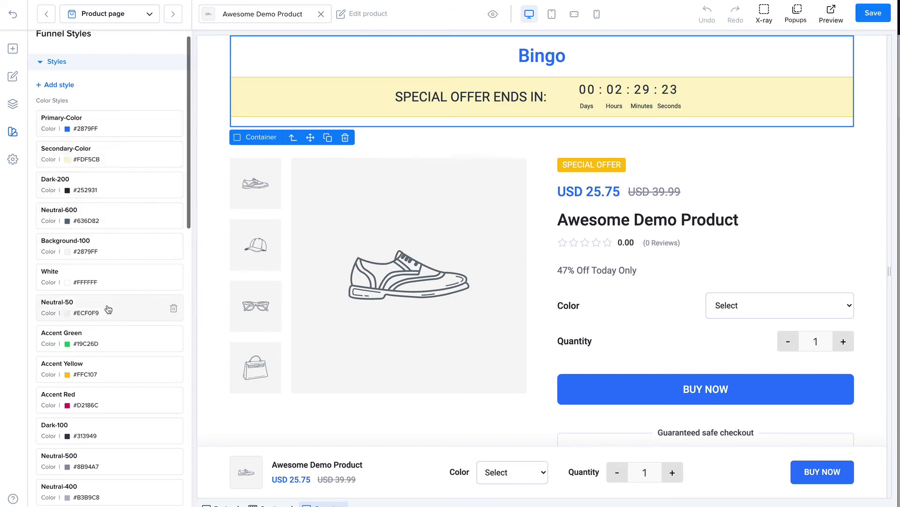
scroll(113, 310, down, 5)
scroll(116, 194, up, 5)
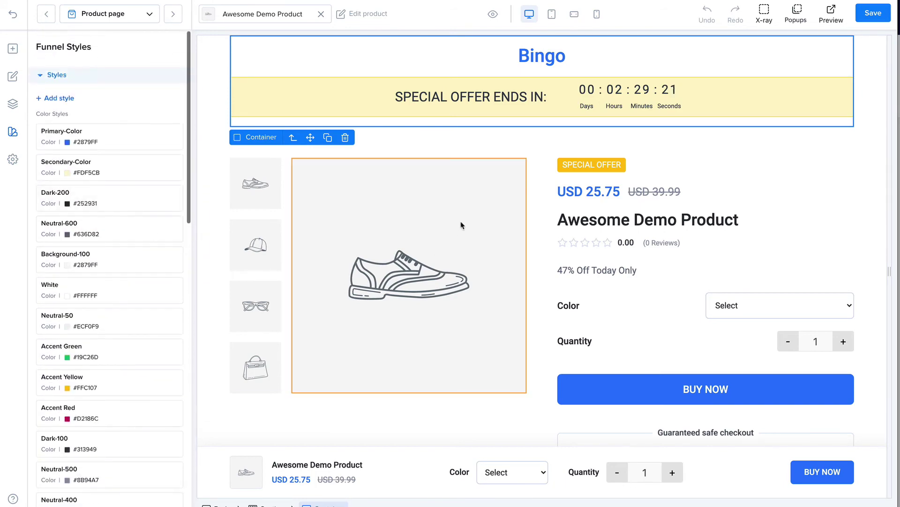
scroll(487, 237, down, 2)
scroll(487, 239, down, 12)
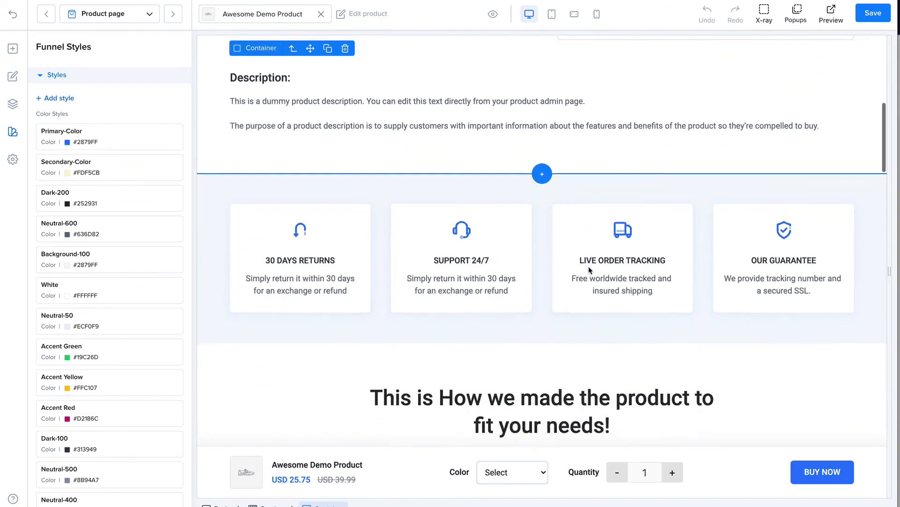
scroll(591, 269, up, 15)
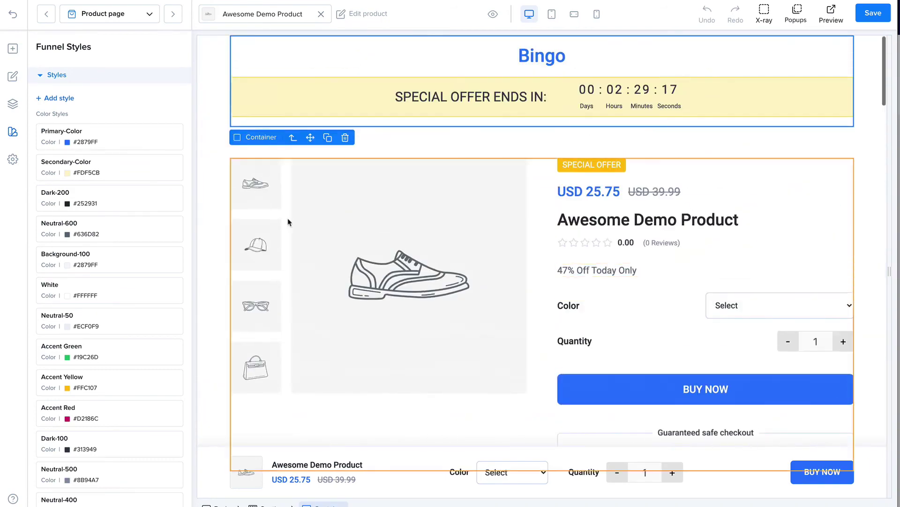
click(13, 160)
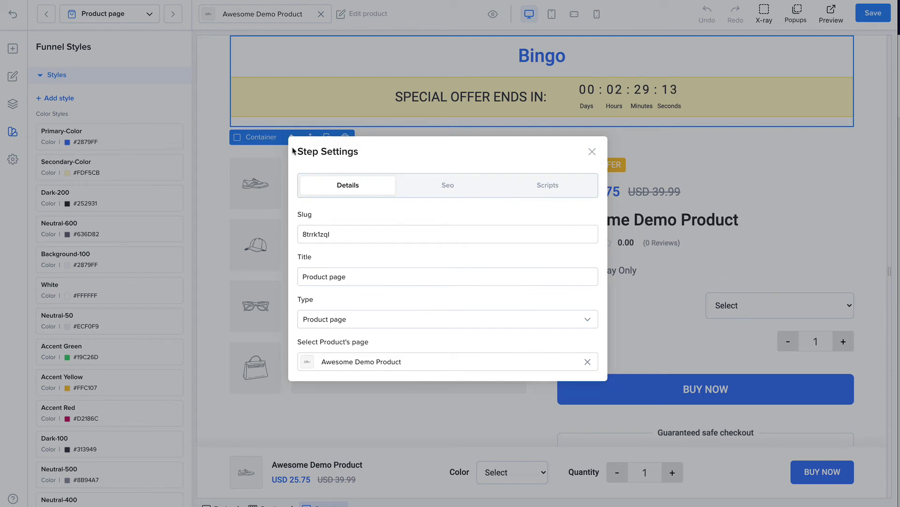
click(422, 190)
click(363, 180)
click(456, 191)
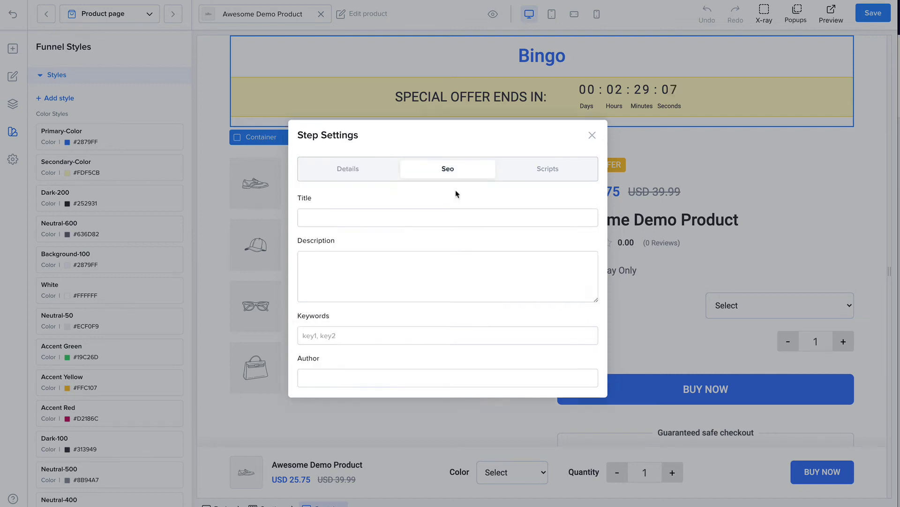
click(362, 177)
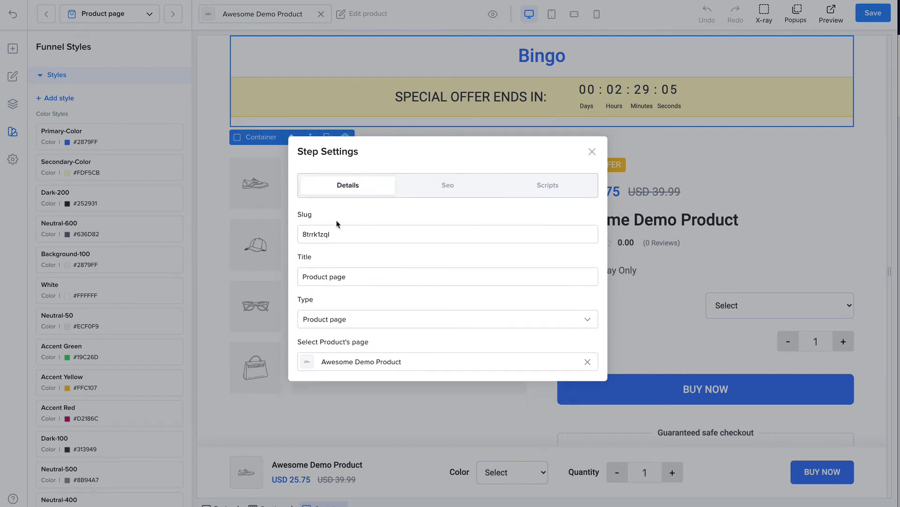
click(535, 185)
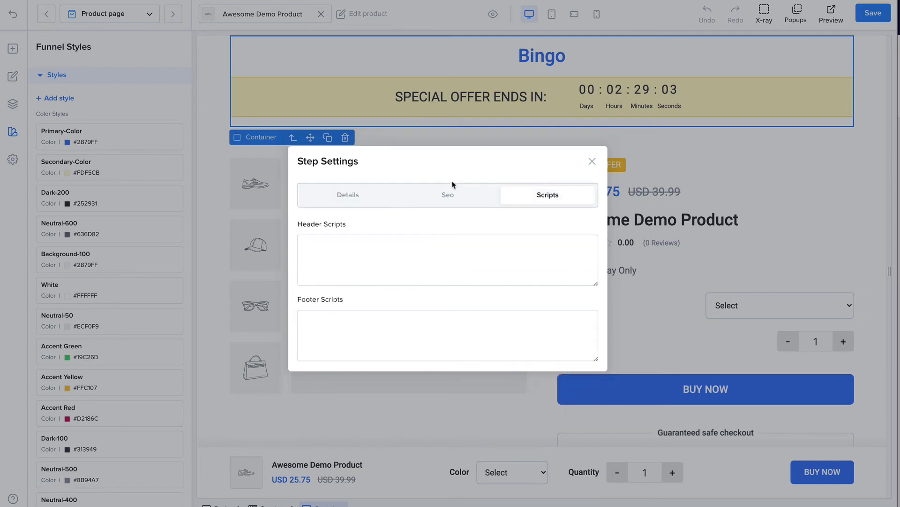
click(450, 200)
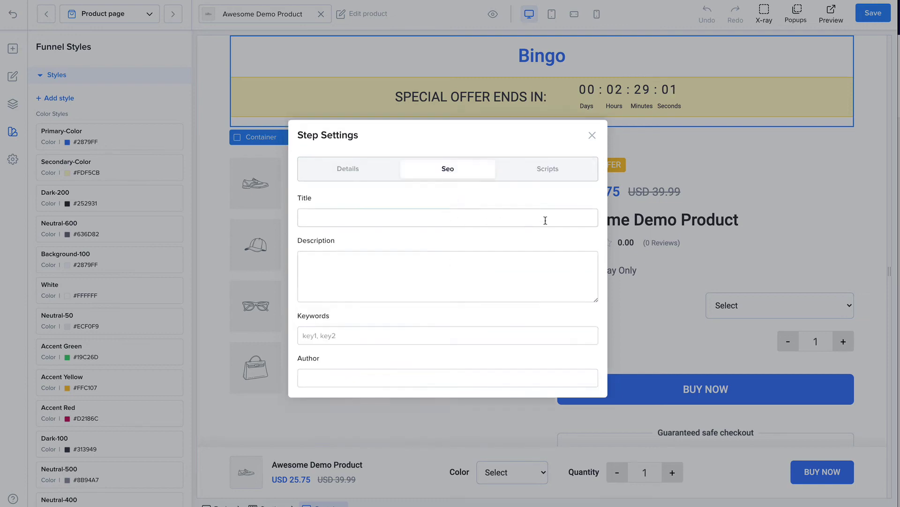
click(592, 136)
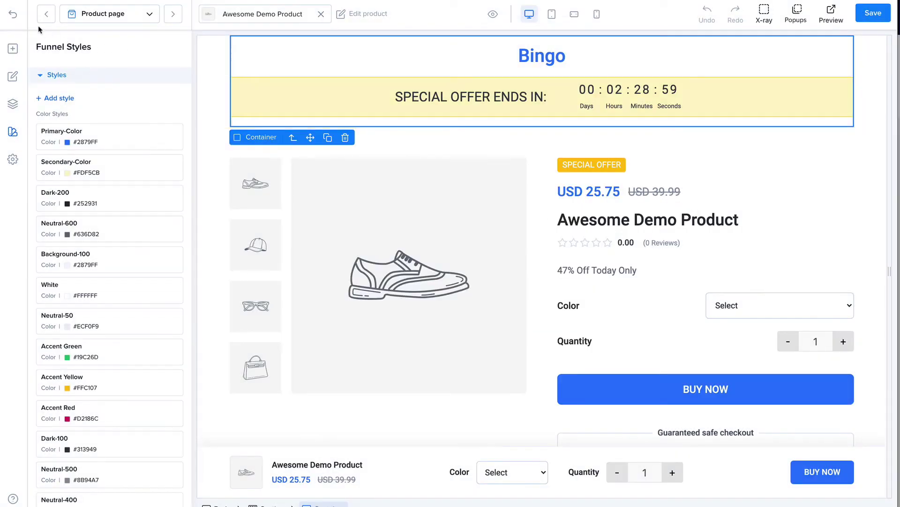
click(128, 16)
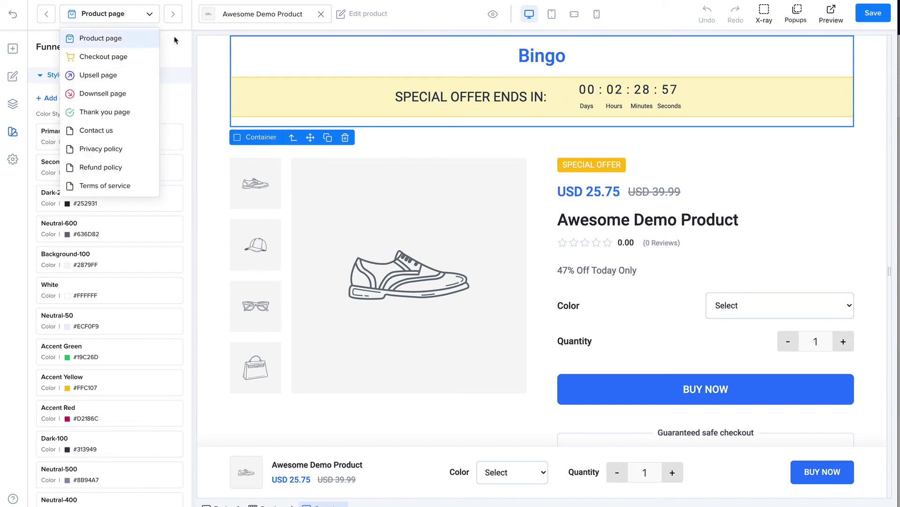
click(179, 22)
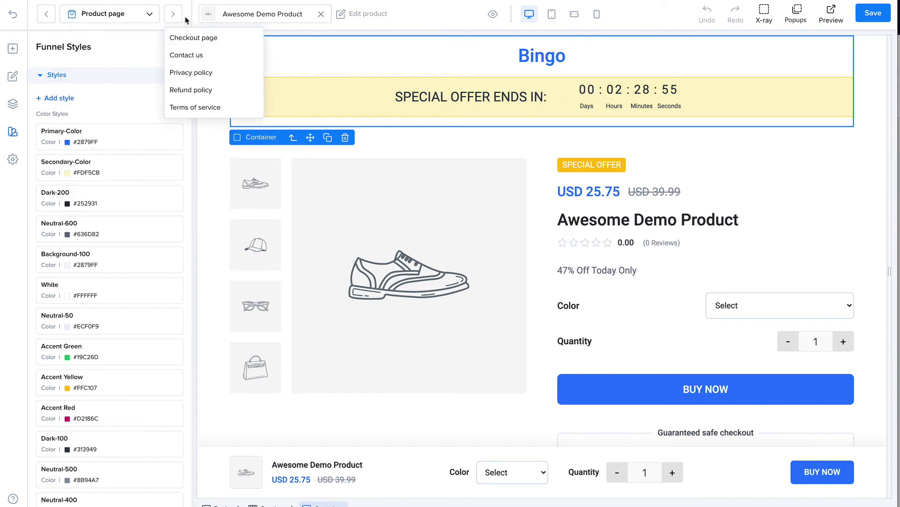
click(47, 14)
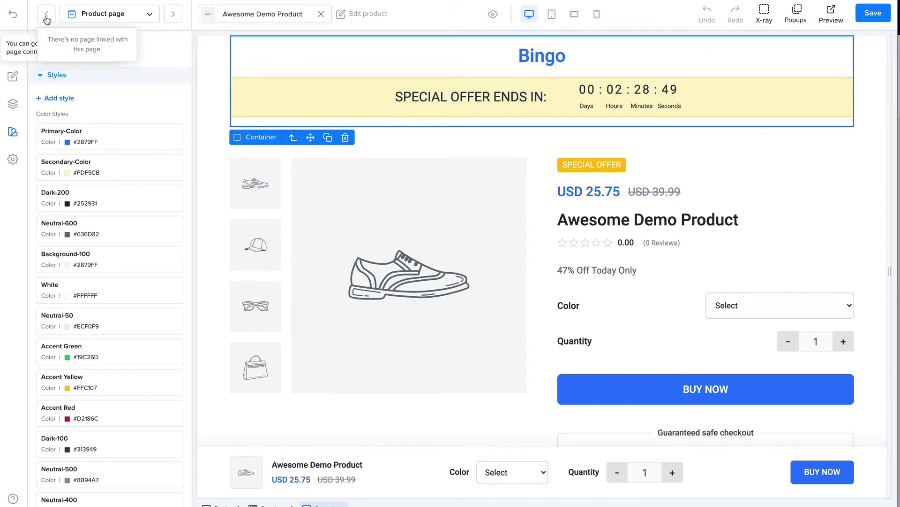
Raise the Downsell card on My First Funnel's map and check its publish status options
click(13, 14)
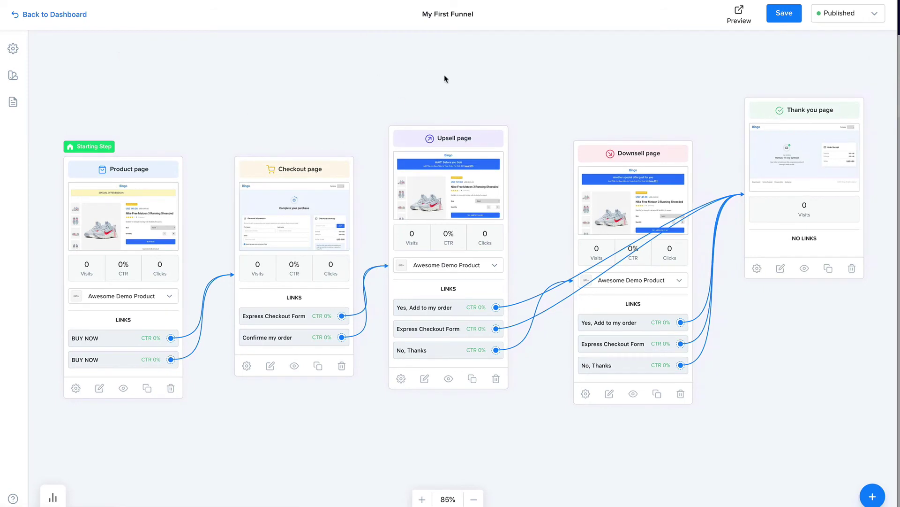
drag(624, 155, 612, 99)
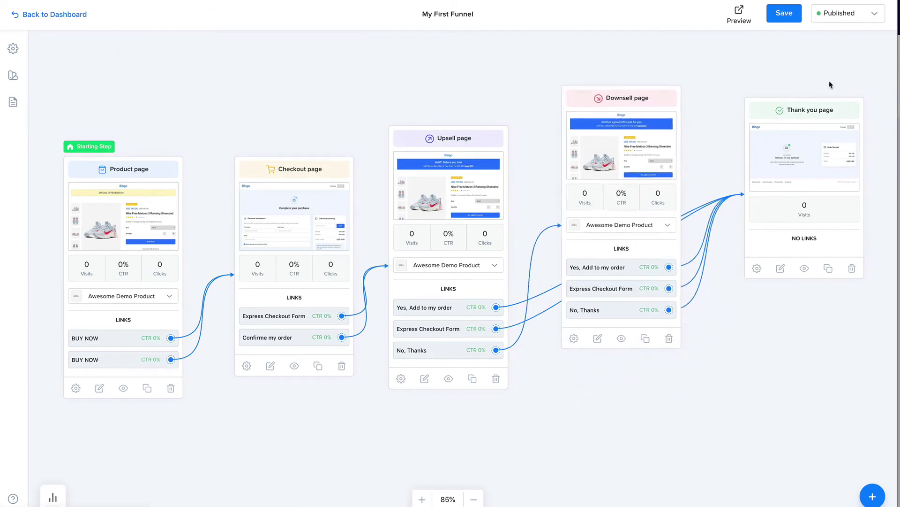
click(866, 22)
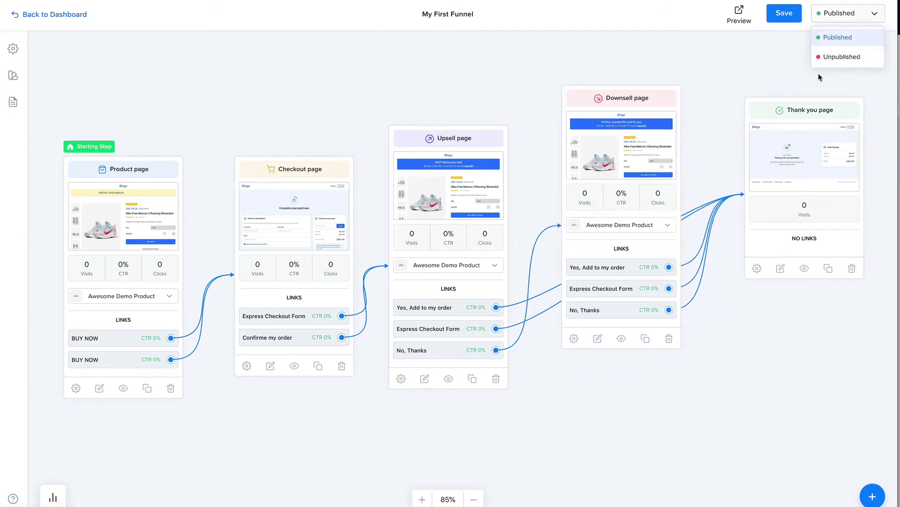
click(769, 58)
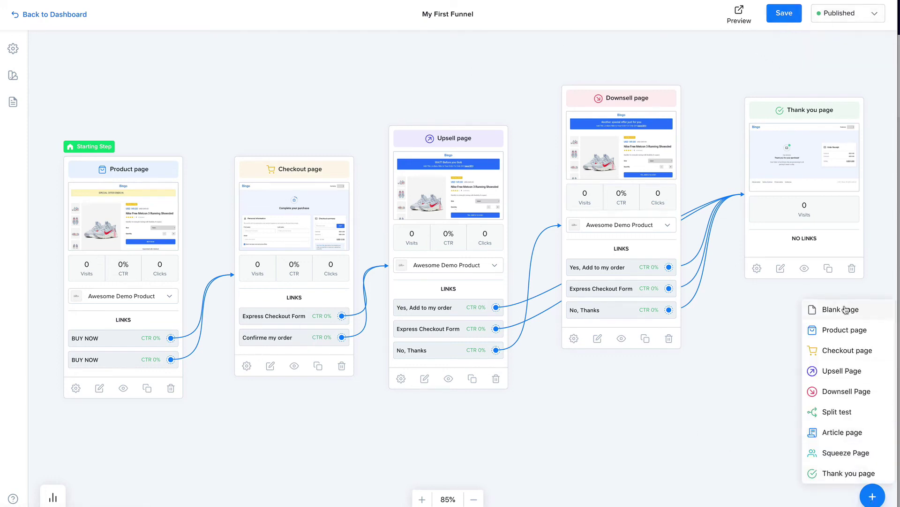
Leave the funnel editor without saving and start a new funnel
click(37, 19)
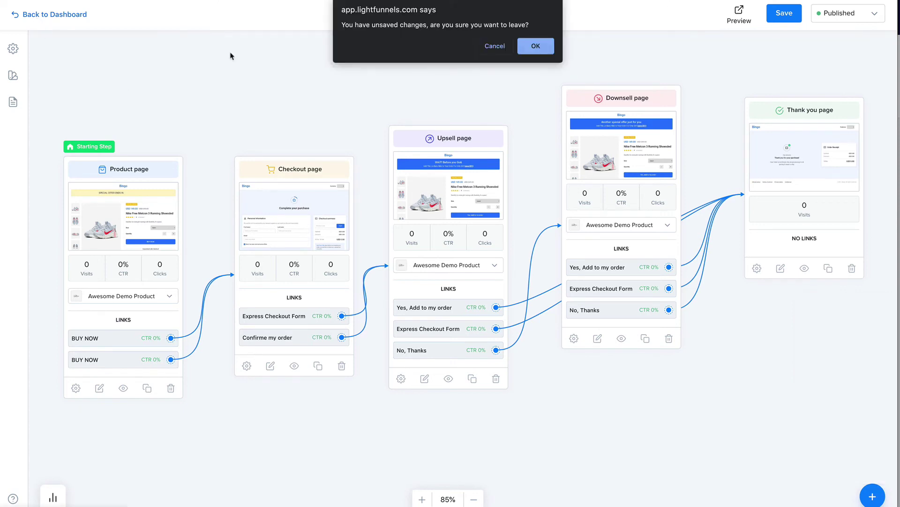
click(535, 46)
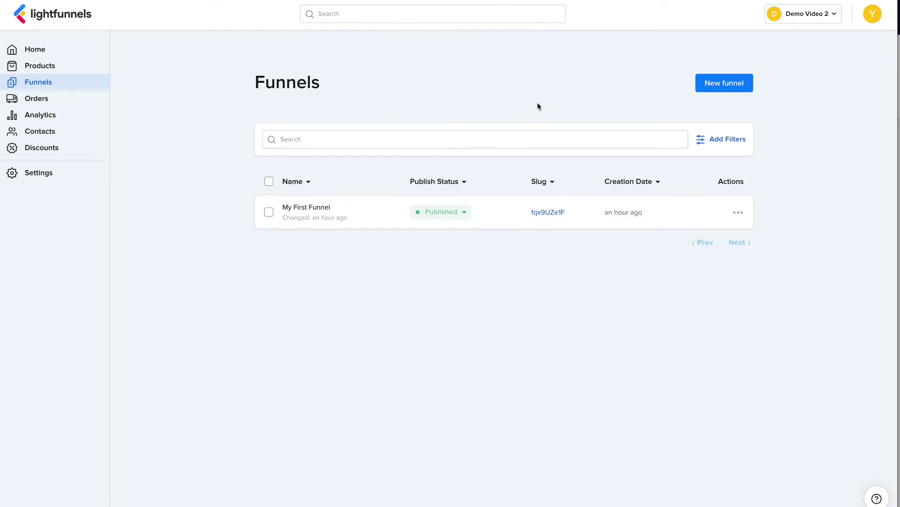
click(747, 88)
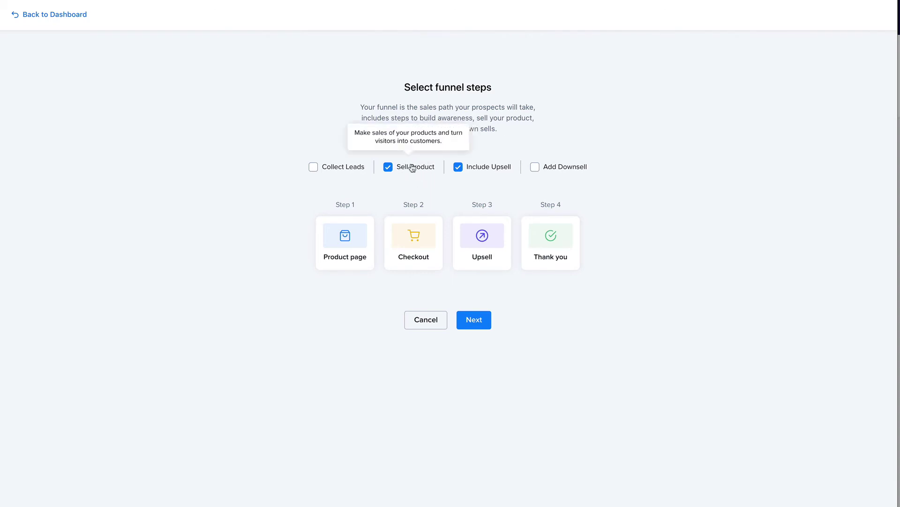
Choose Sell Product and Include Upsell, leaving Collect Leads and Add Downsell off, and continue
click(388, 167)
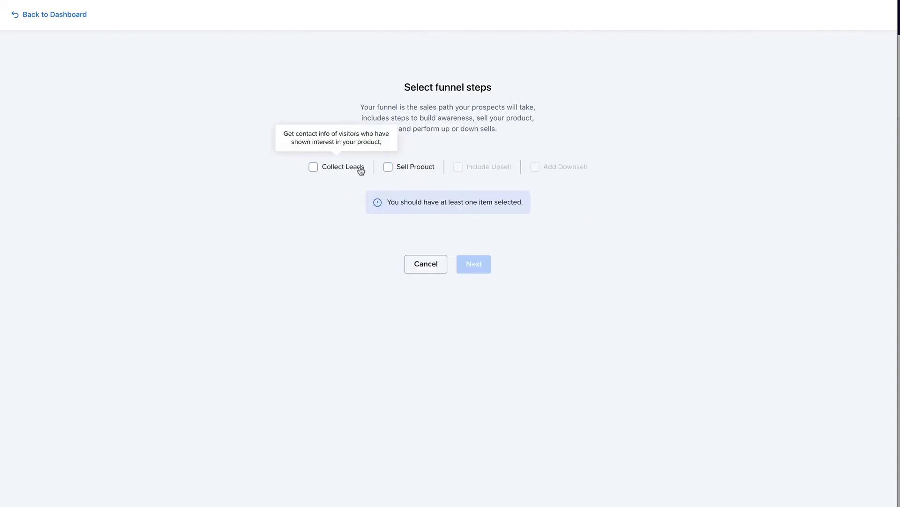
click(328, 169)
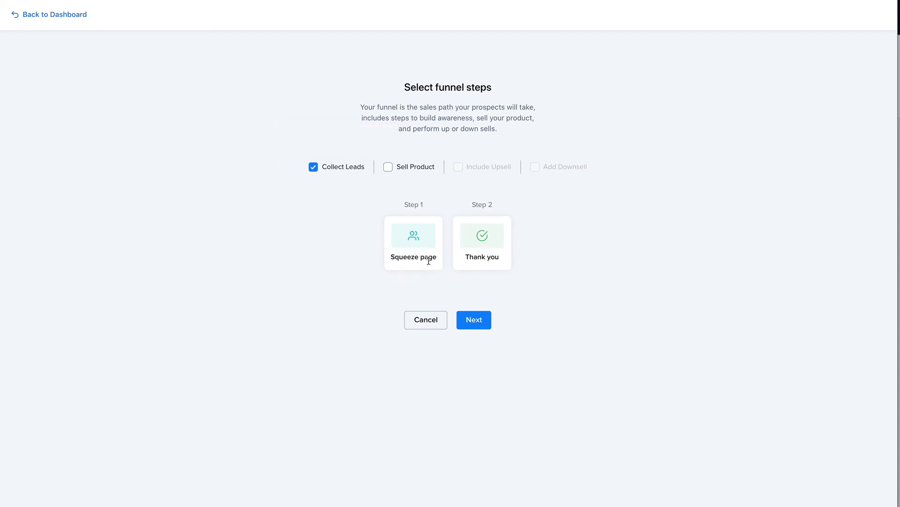
click(417, 170)
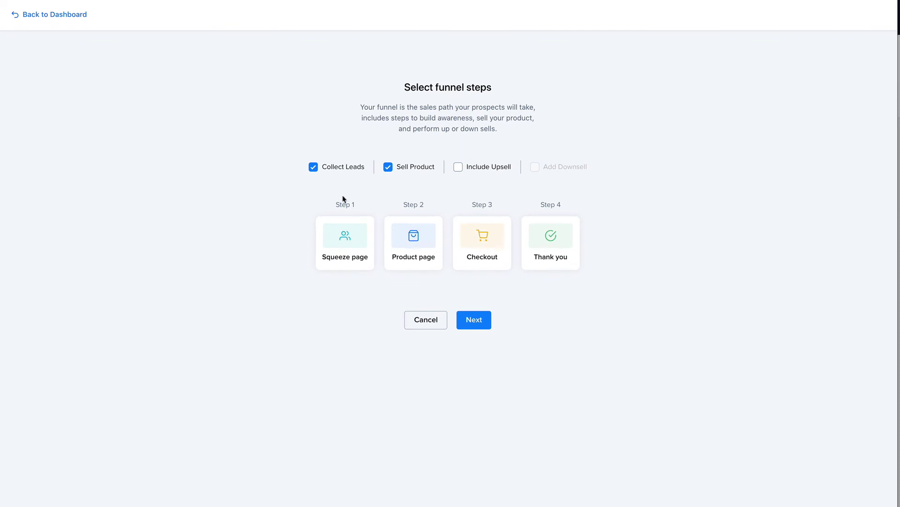
click(346, 174)
click(338, 175)
click(338, 175)
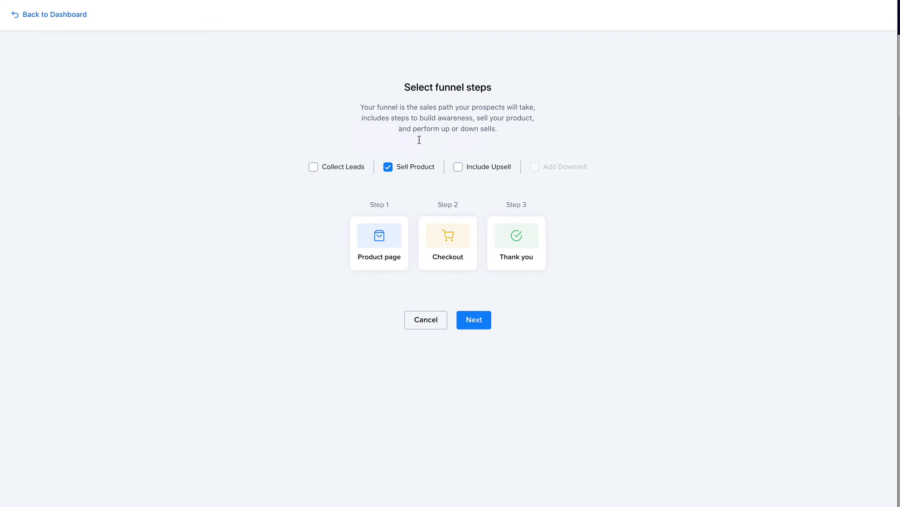
click(496, 173)
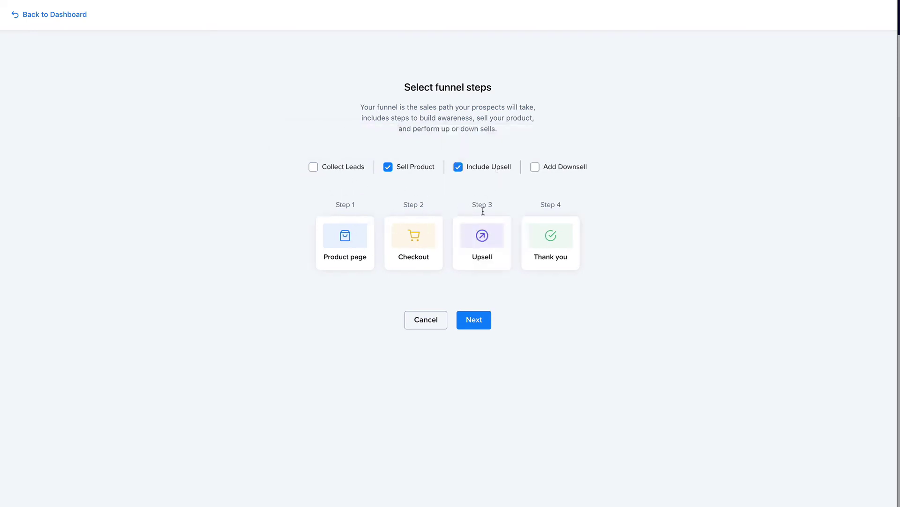
click(565, 171)
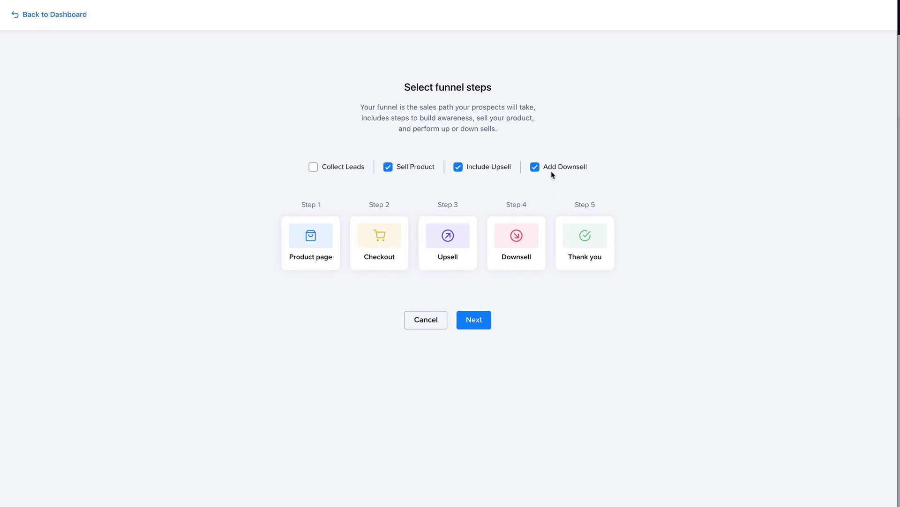
click(548, 168)
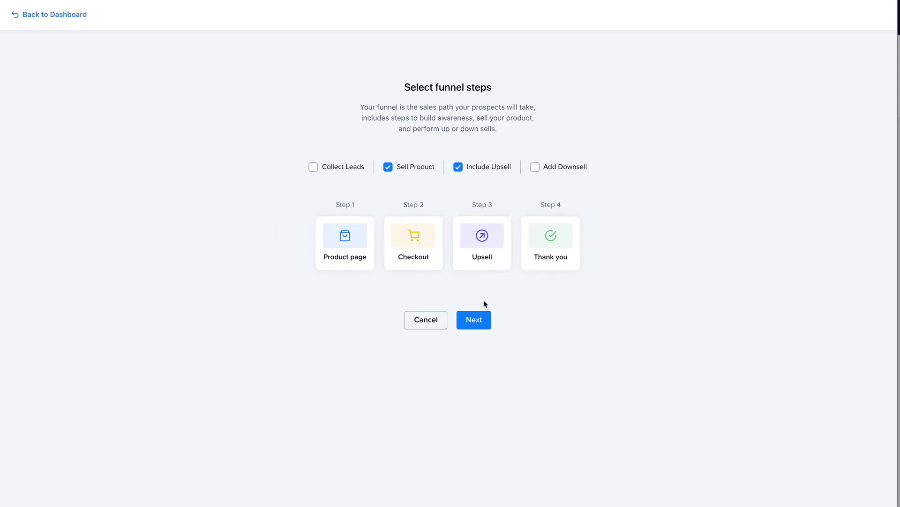
click(477, 319)
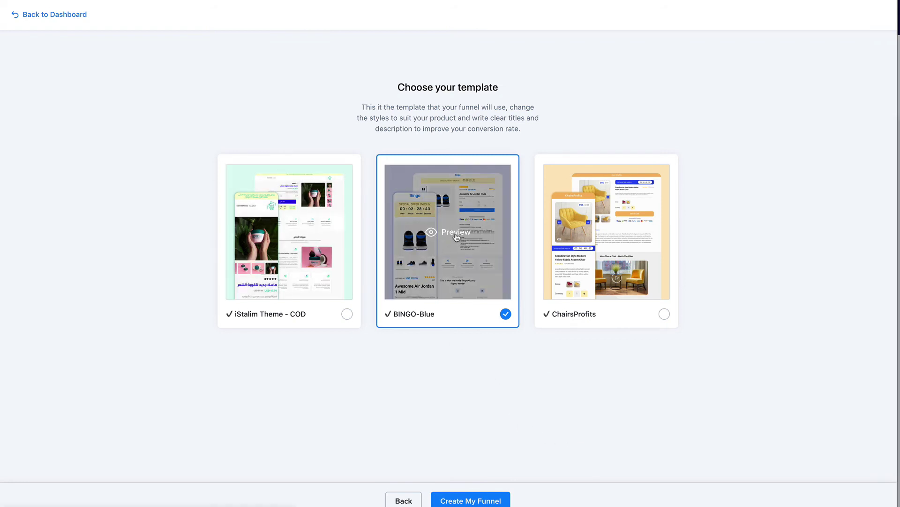
click(456, 237)
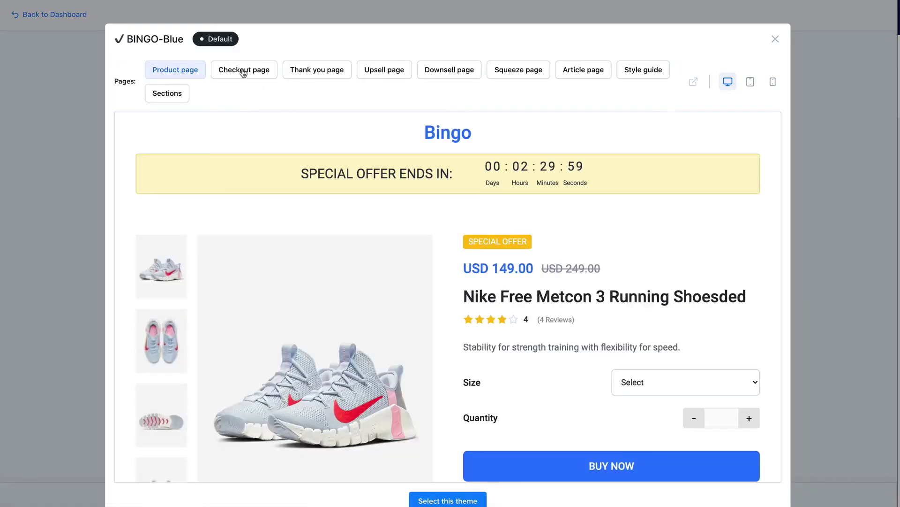
click(243, 74)
click(304, 73)
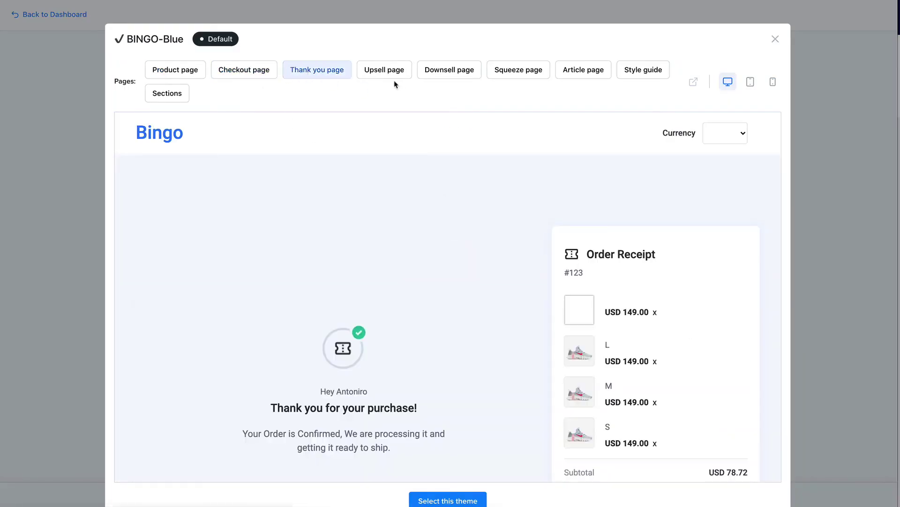
click(393, 76)
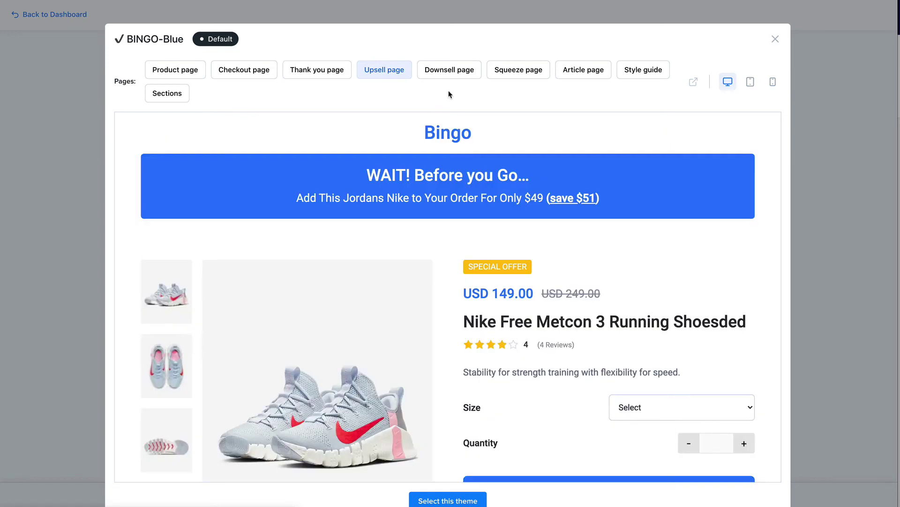
click(459, 80)
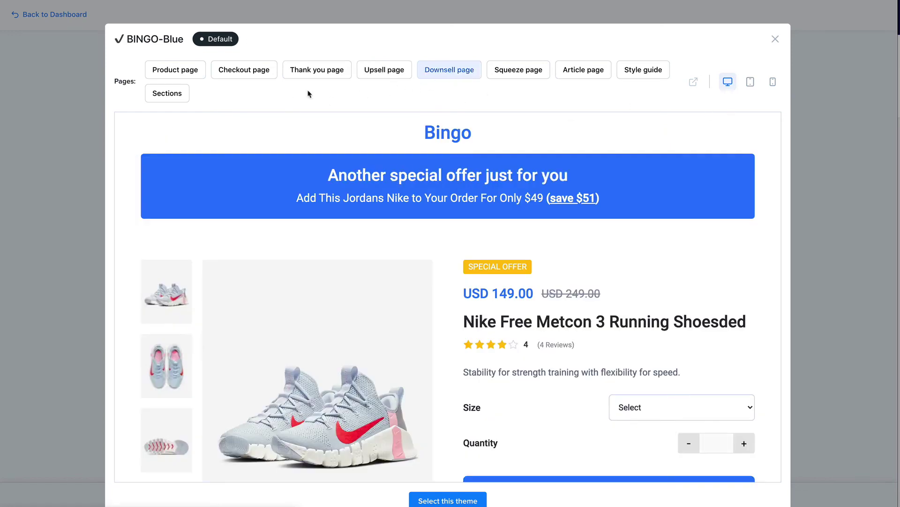
click(751, 81)
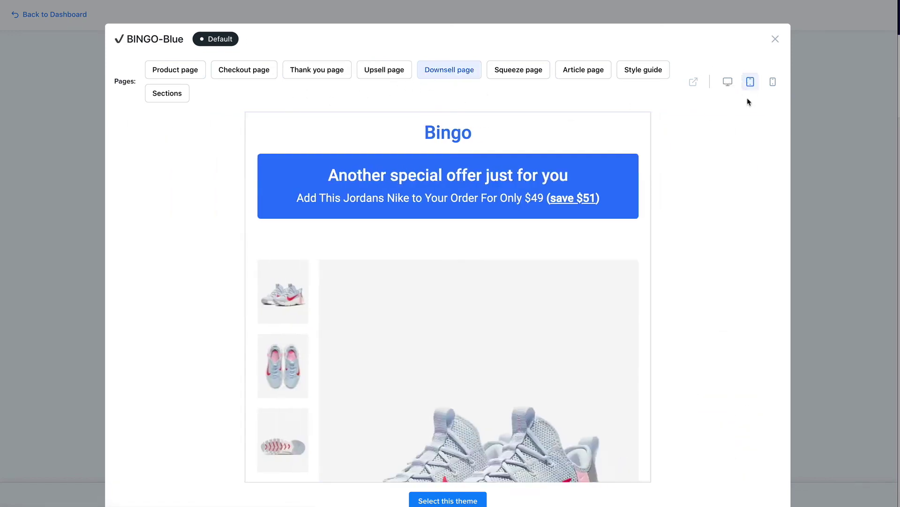
click(773, 82)
scroll(515, 364, down, 15)
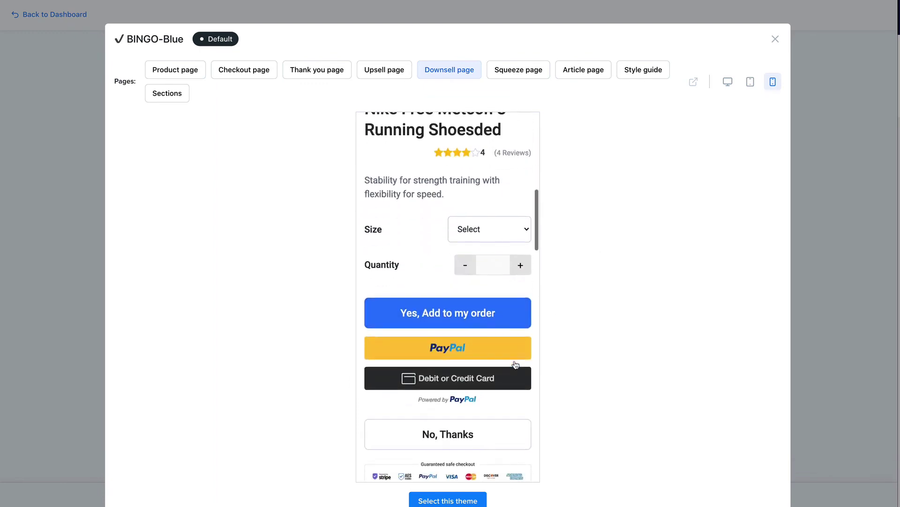
scroll(458, 366, up, 12)
click(750, 81)
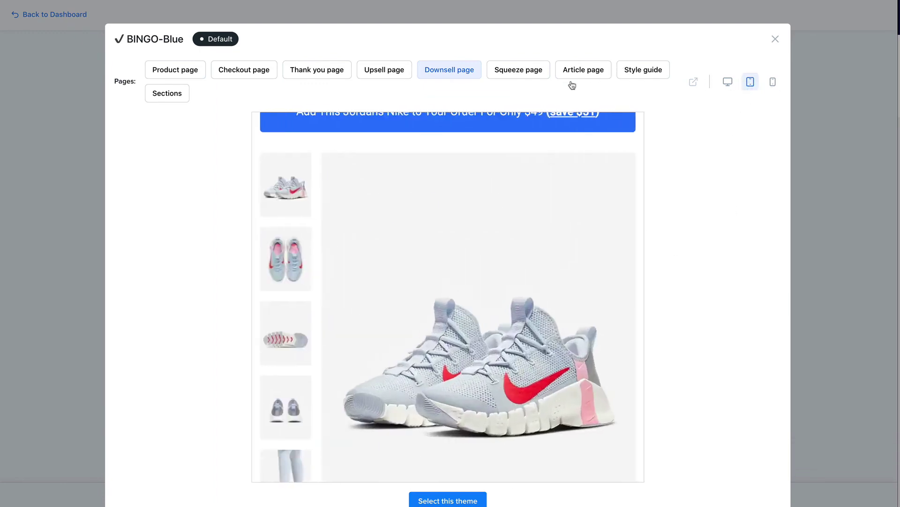
click(775, 40)
mouse_move(637, 225)
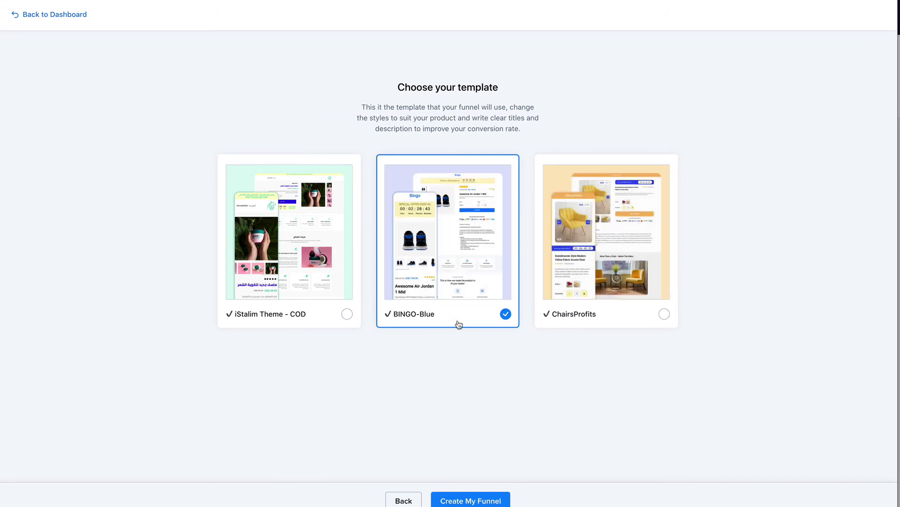
Create the BINGO-Blue funnel named 'Demo Video Funnel' with URL slug demo-video and open it
click(489, 499)
click(469, 185)
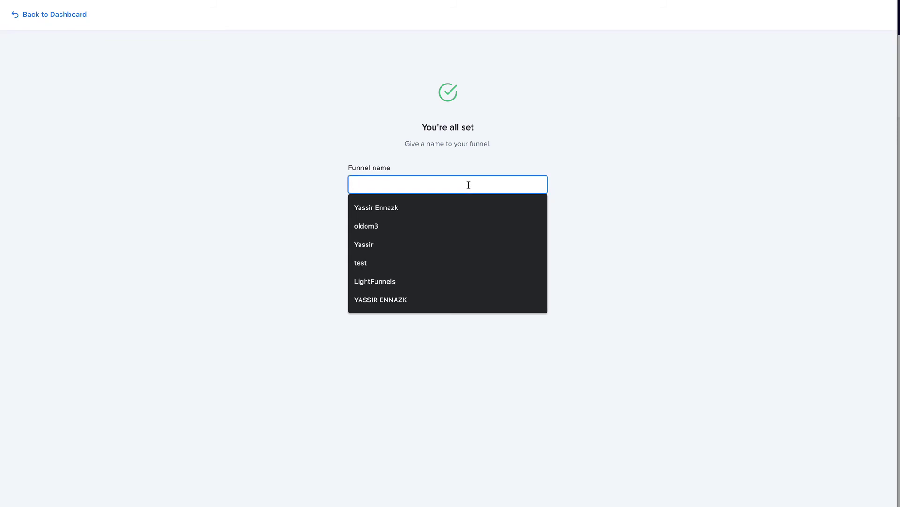
text(Demo Vi)
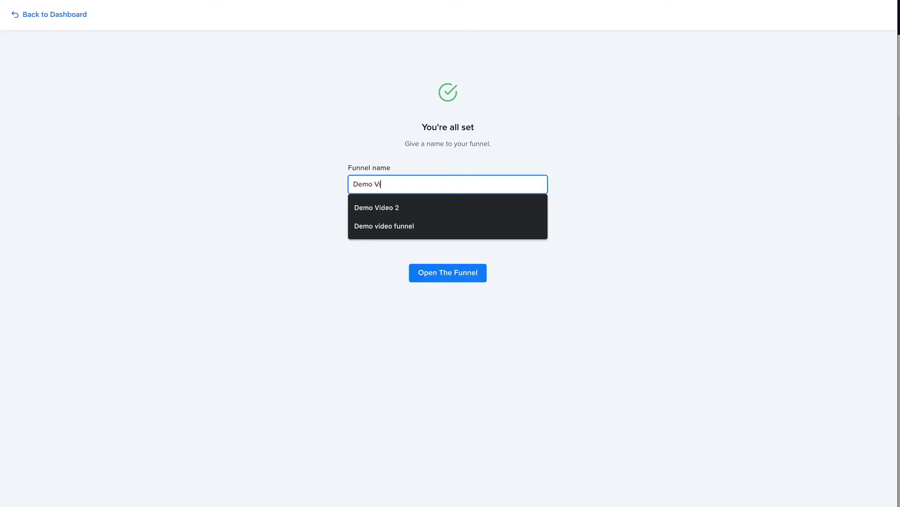
text(deo Funnel)
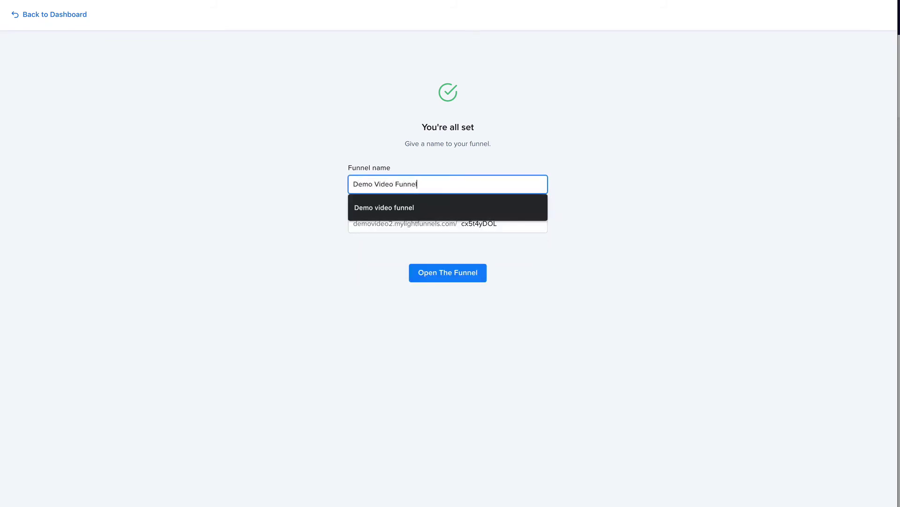
double_click(475, 224)
text(demo-video)
click(474, 273)
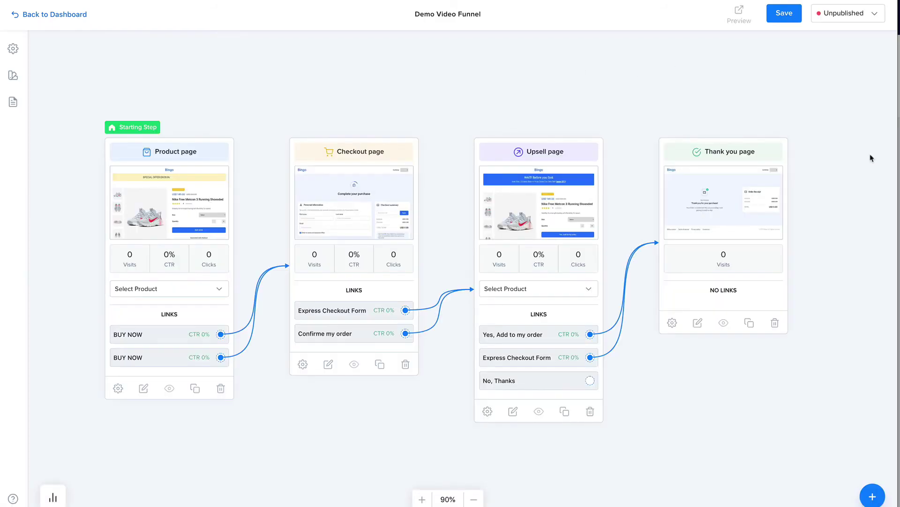
Nudge the Thank you page card right and down, then dismiss the add-page list
scroll(746, 357, up, 2)
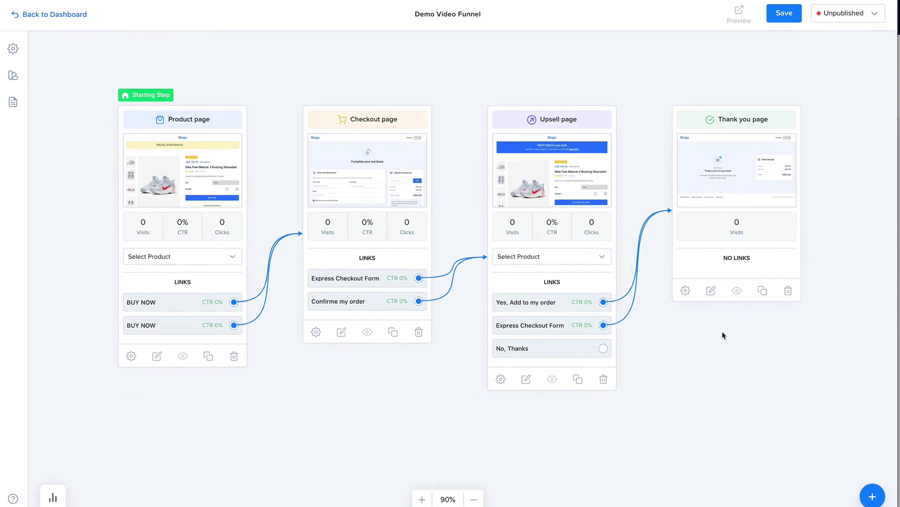
scroll(698, 295, up, 3)
drag(699, 295, 732, 312)
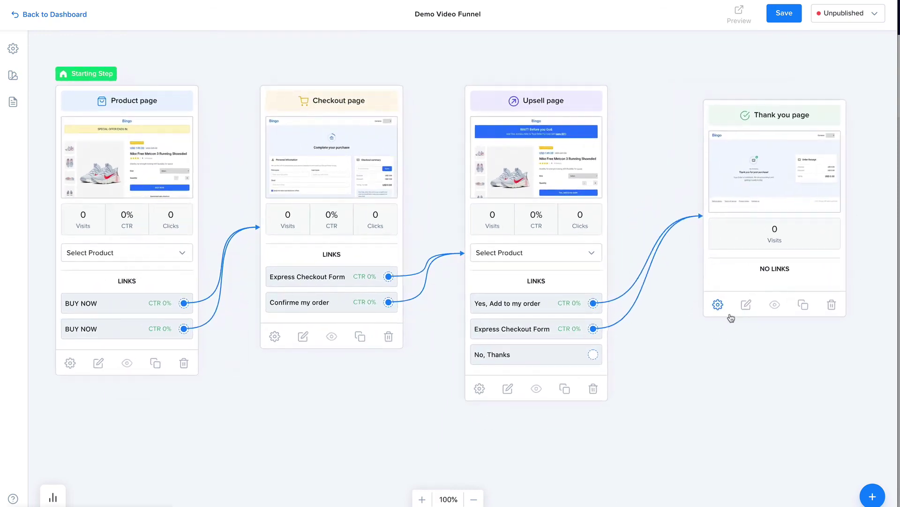
click(875, 498)
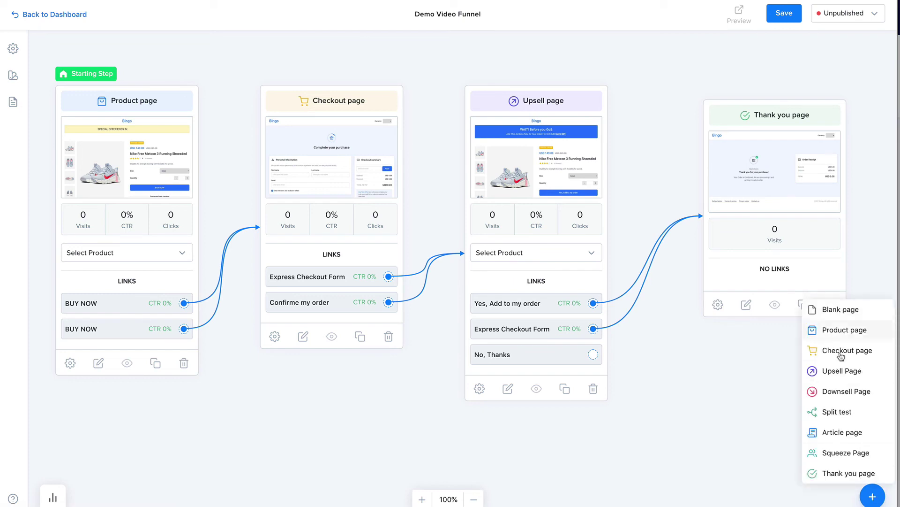
click(705, 436)
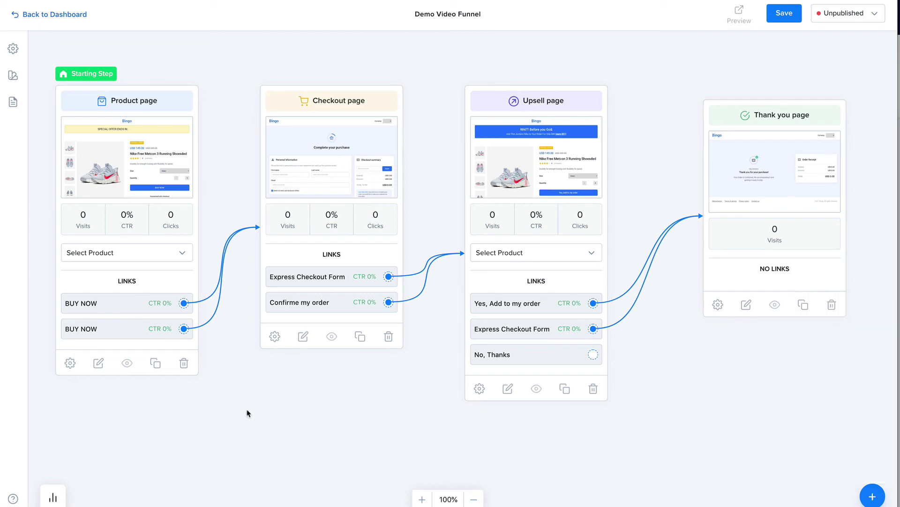
Check the funnel stats date range without applying it, then head back to the dashboard
click(53, 499)
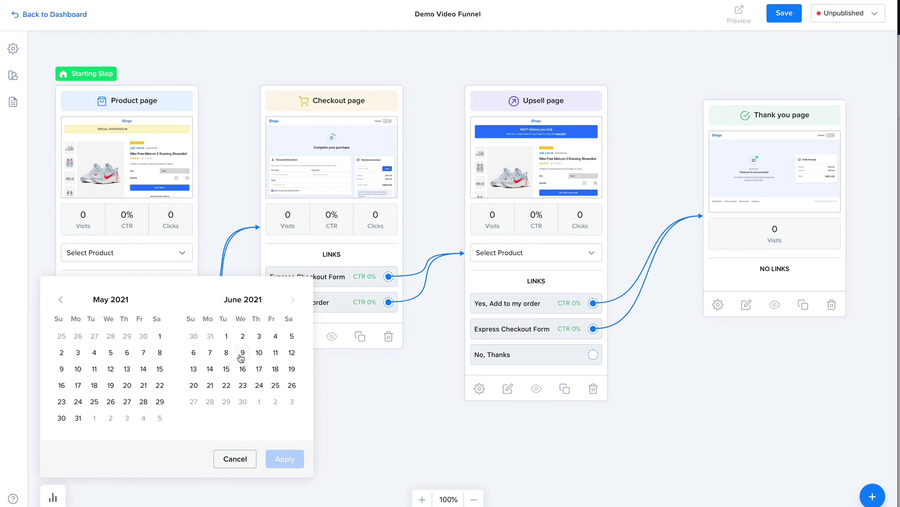
click(51, 497)
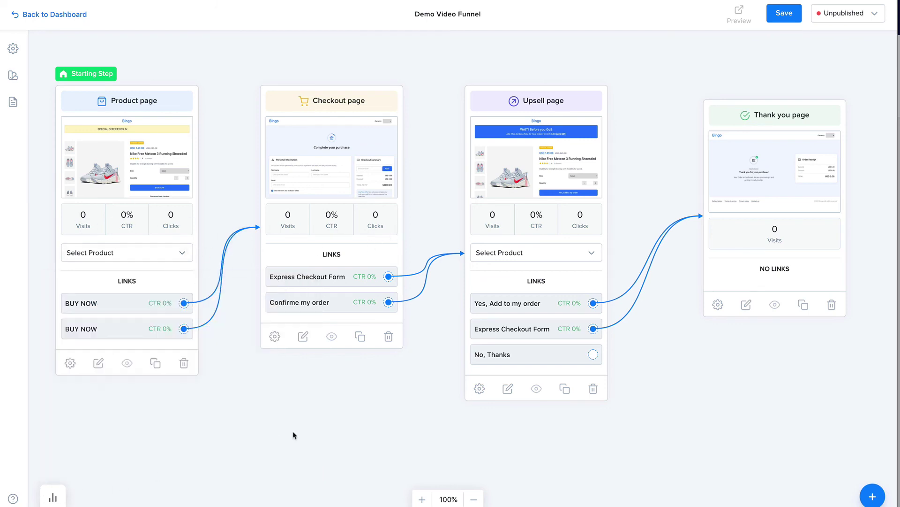
drag(293, 434, 298, 452)
click(40, 14)
Confirm leaving the editor, then view Orders, the Analytics dashboard and Live View
key(Return)
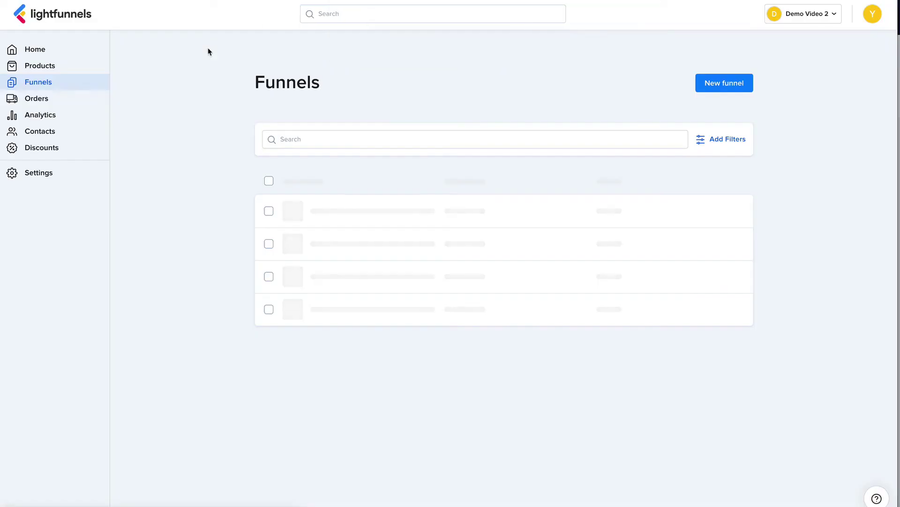
click(108, 104)
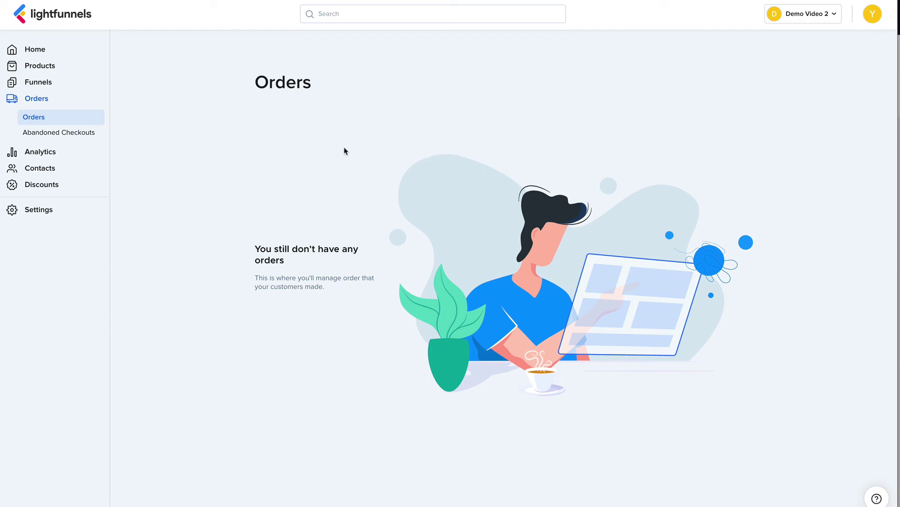
click(88, 152)
scroll(204, 236, down, 3)
scroll(202, 236, up, 3)
click(86, 152)
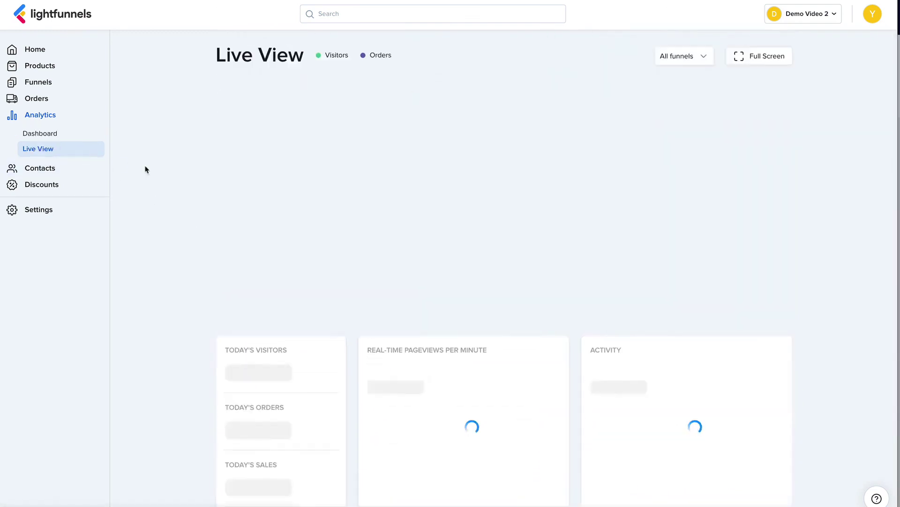
Look through Contacts and All Contacts, ending on the empty Segments page
click(86, 172)
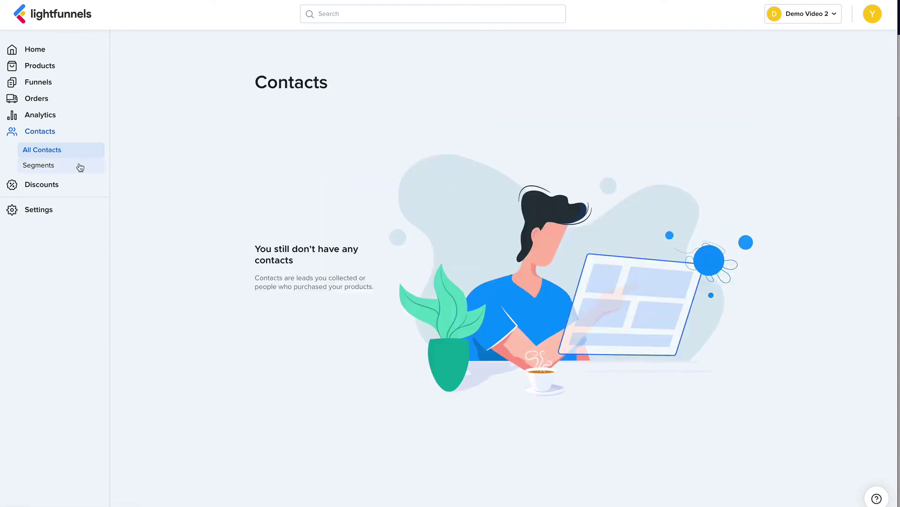
click(77, 167)
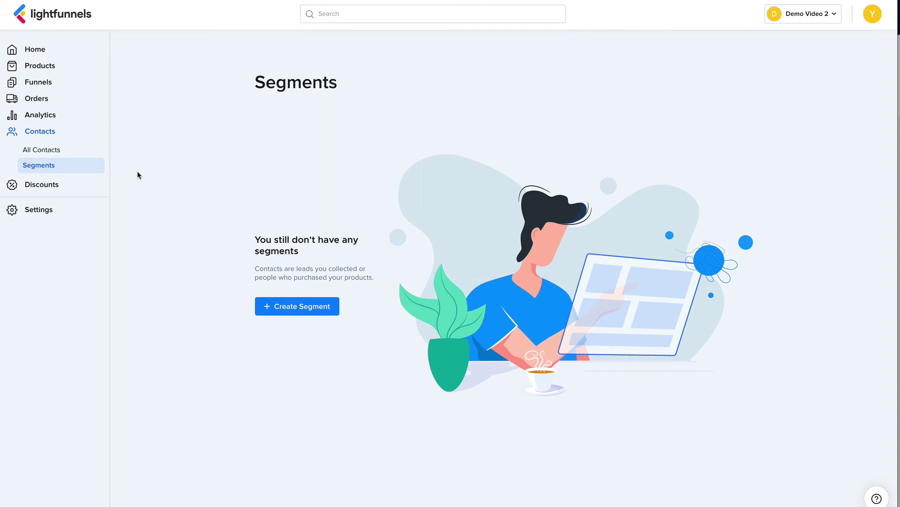
click(79, 155)
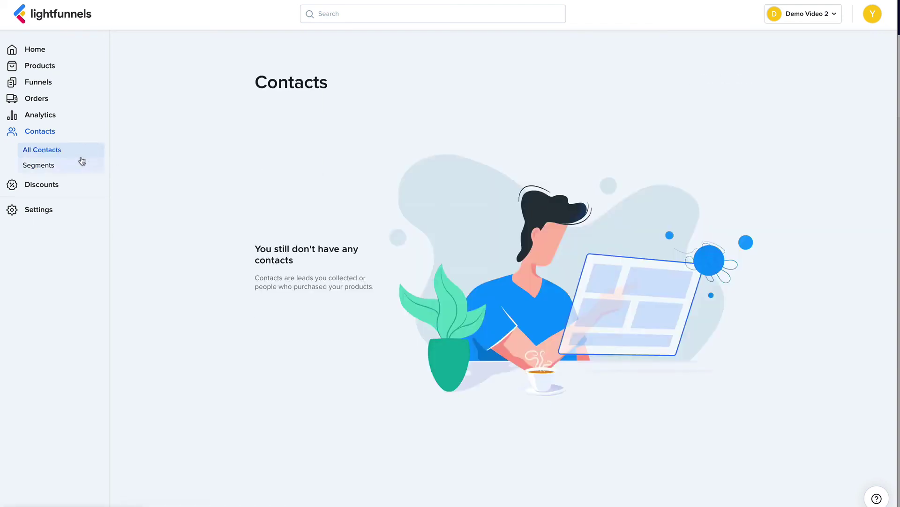
click(77, 165)
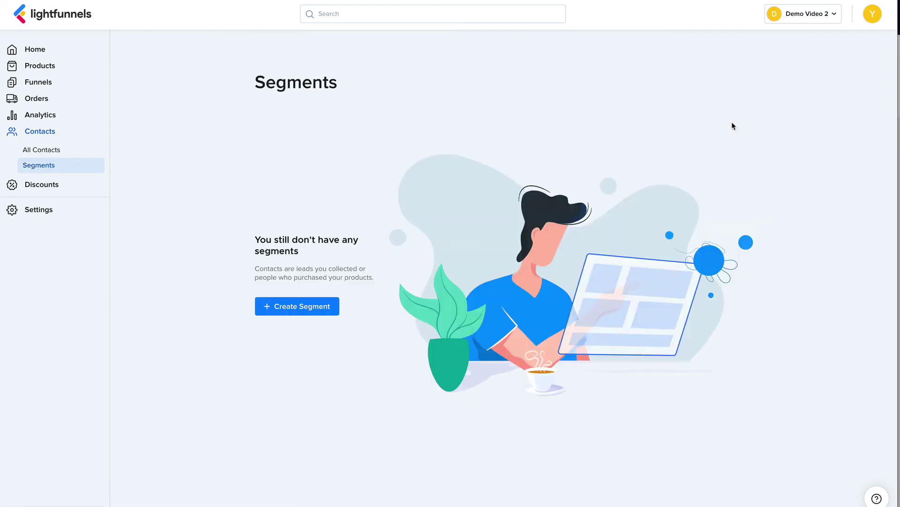
Draft a 'Leads' segment matching only contacts tagged leads, then go to Discounts
click(295, 305)
text(K)
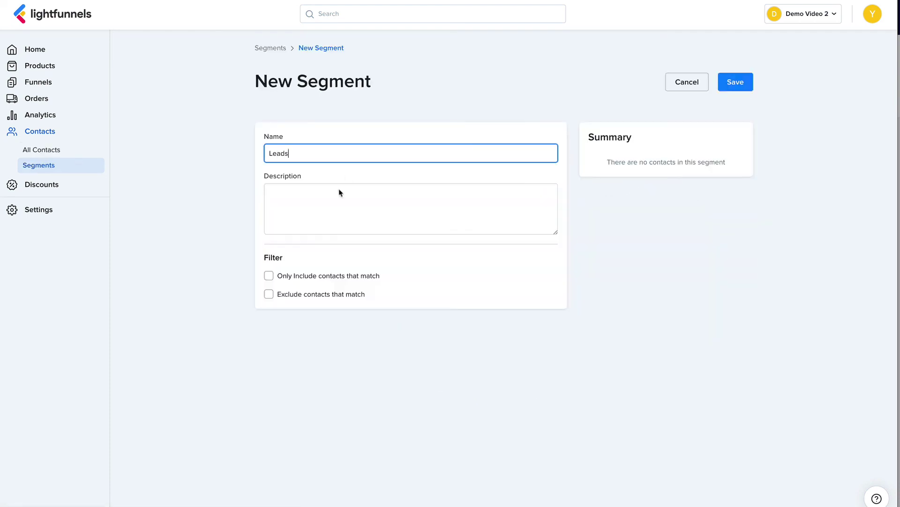
click(317, 275)
click(371, 291)
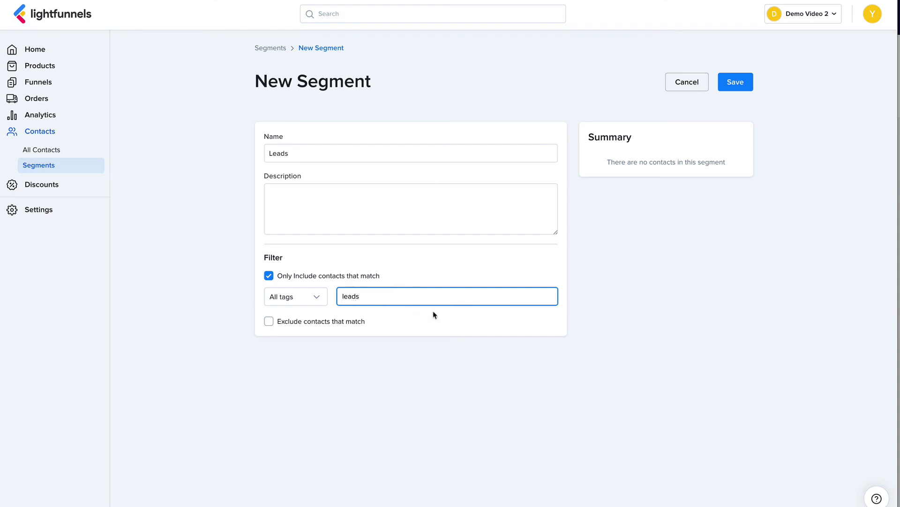
key(Return)
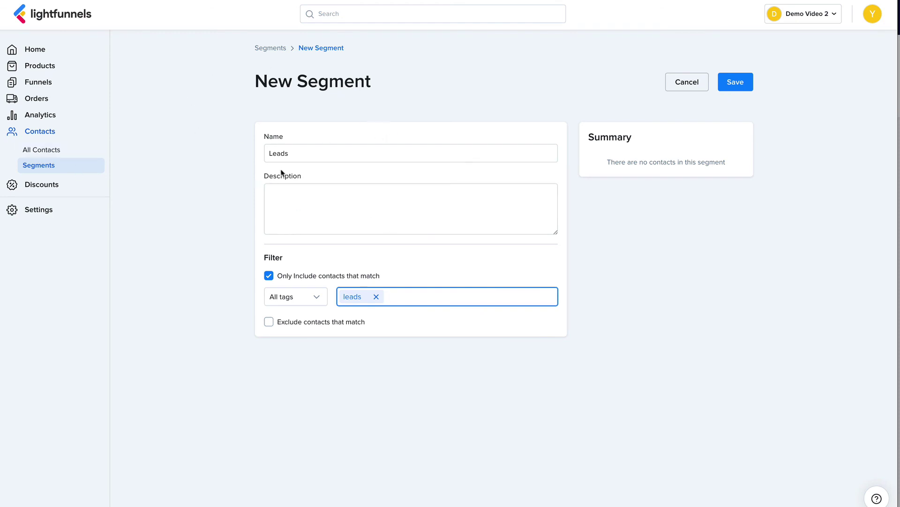
click(84, 188)
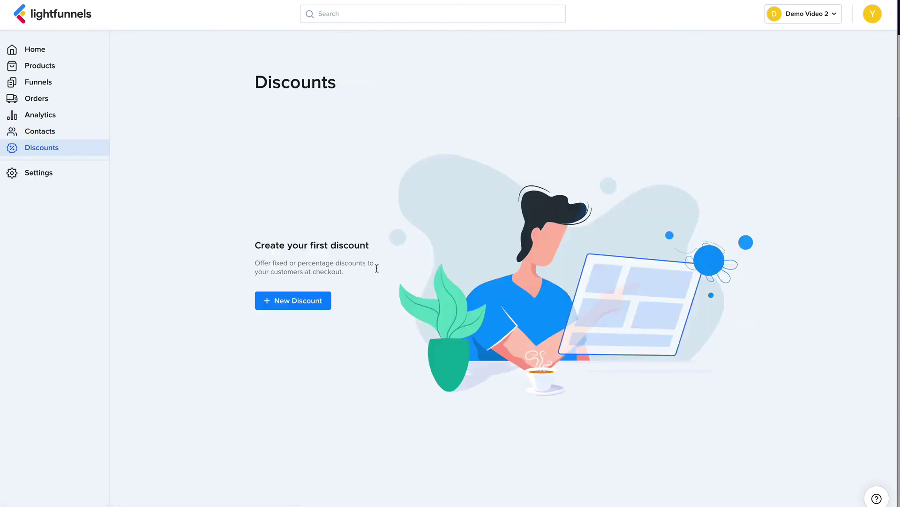
Start a new discount with a generated code and a 10% value
click(320, 300)
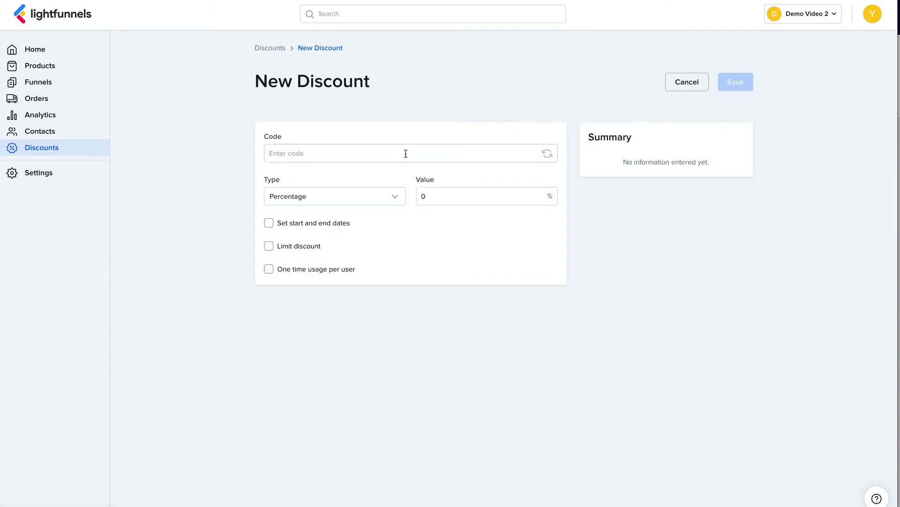
click(547, 154)
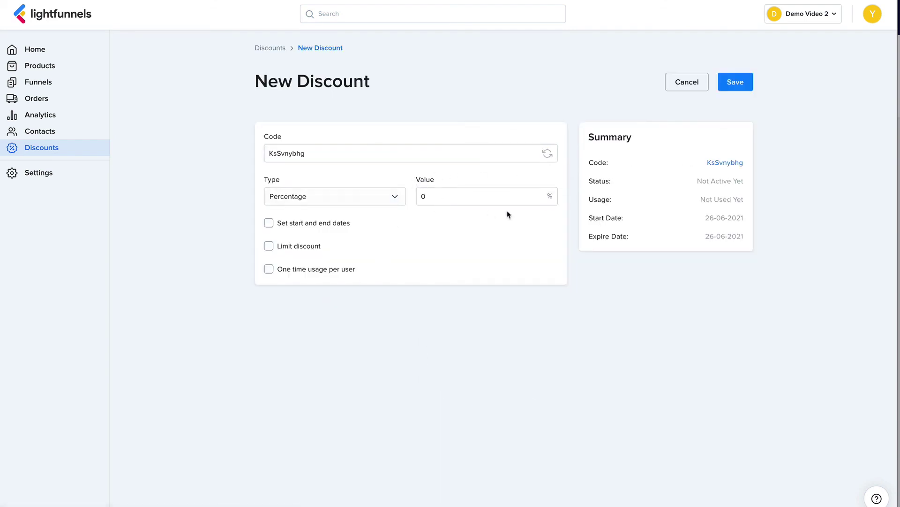
click(464, 197)
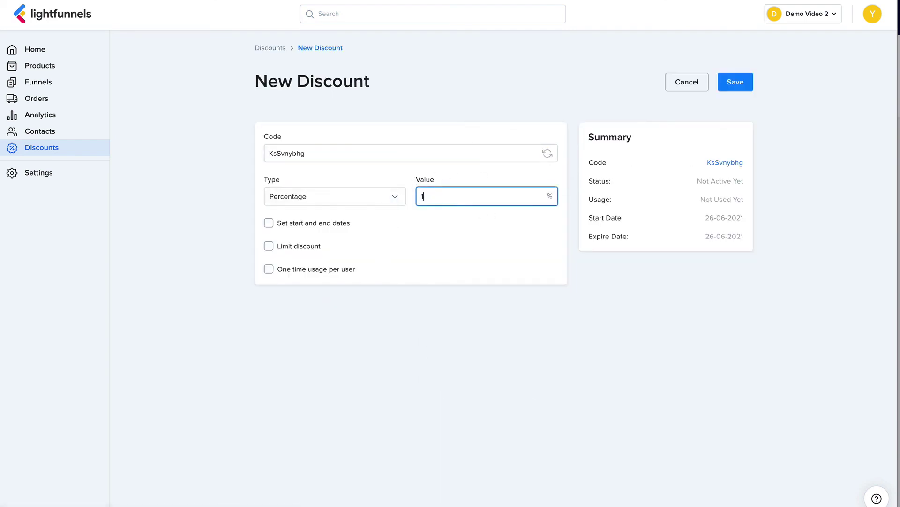
Try the date range, usage limit and one-use-per-customer options, leaving all unticked
click(304, 224)
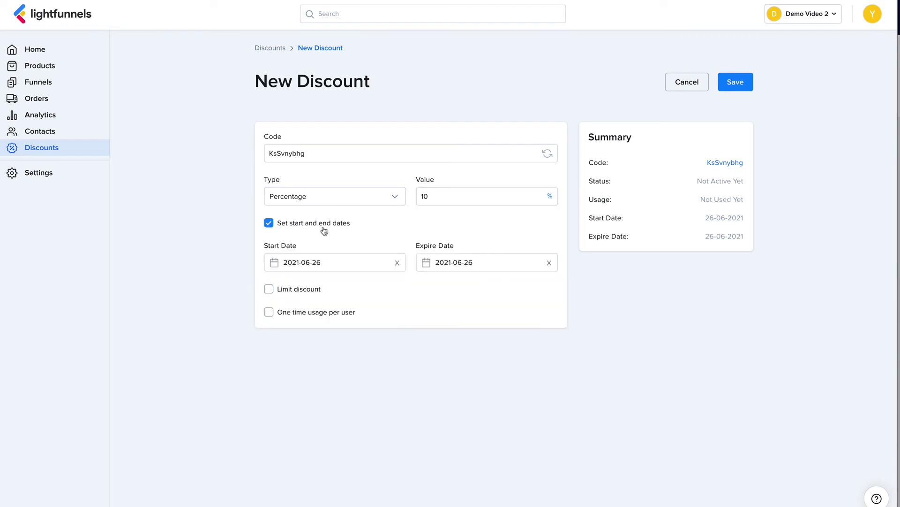
click(328, 227)
click(304, 247)
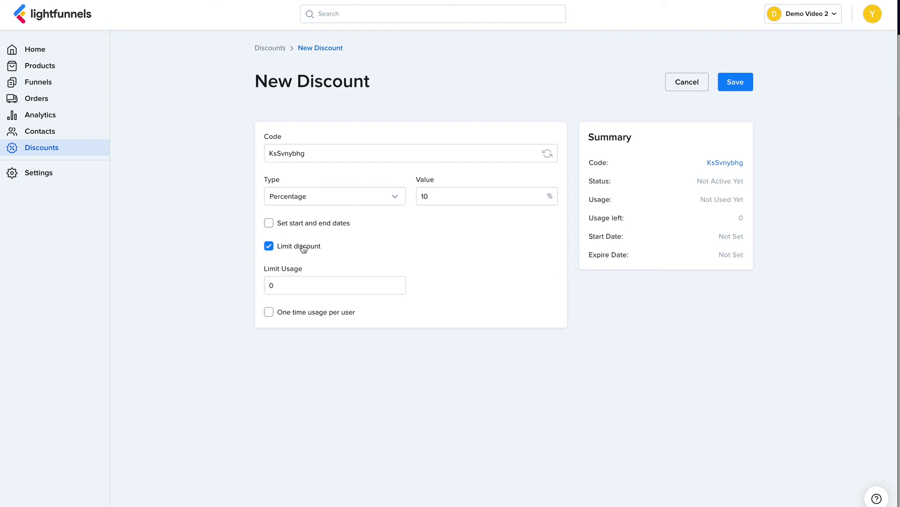
click(286, 249)
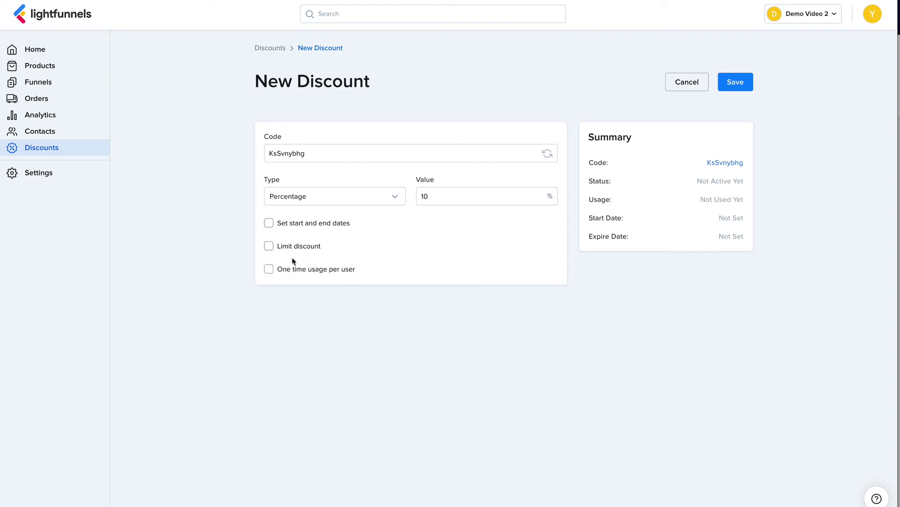
click(336, 273)
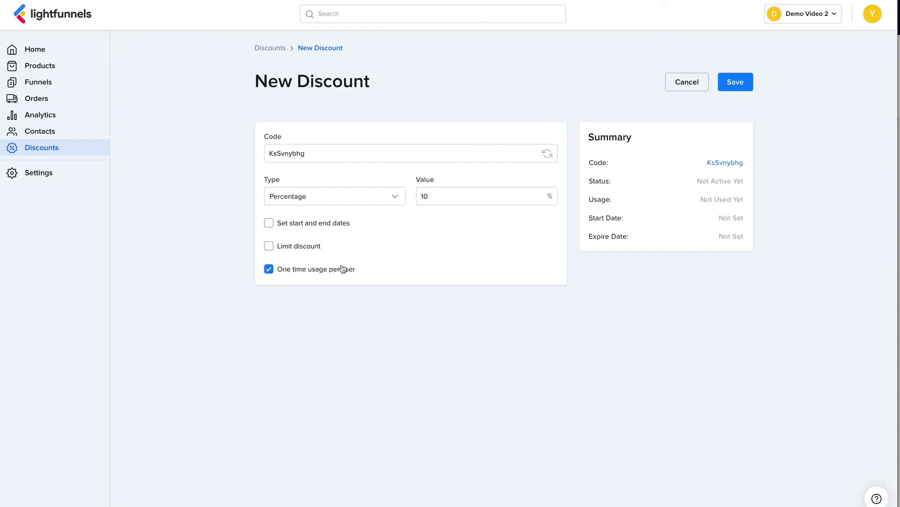
click(307, 272)
Review General settings and Domains, confirming the default subdomain has SSL, then return to Home
click(70, 172)
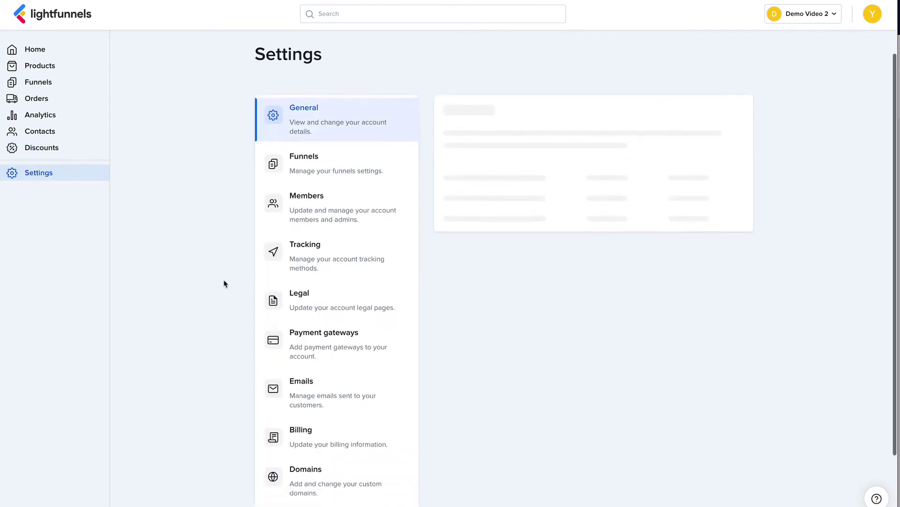
scroll(225, 284, down, 3)
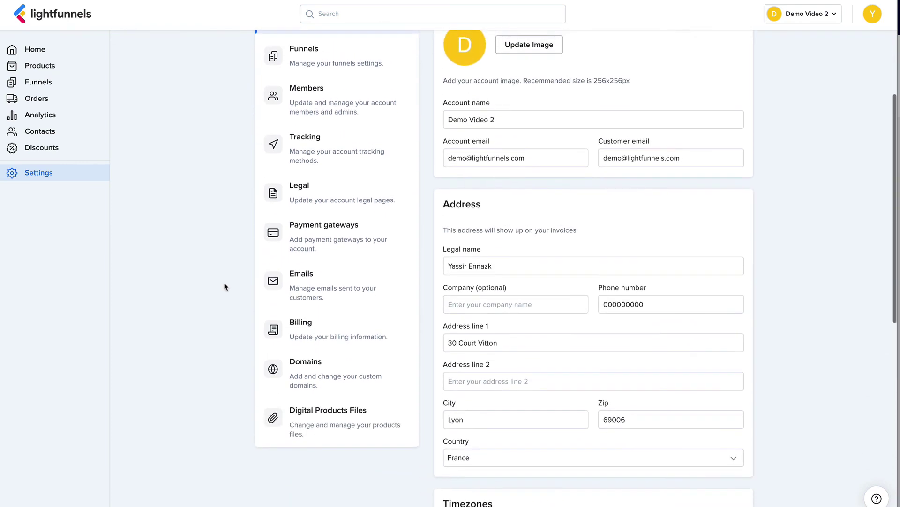
click(300, 363)
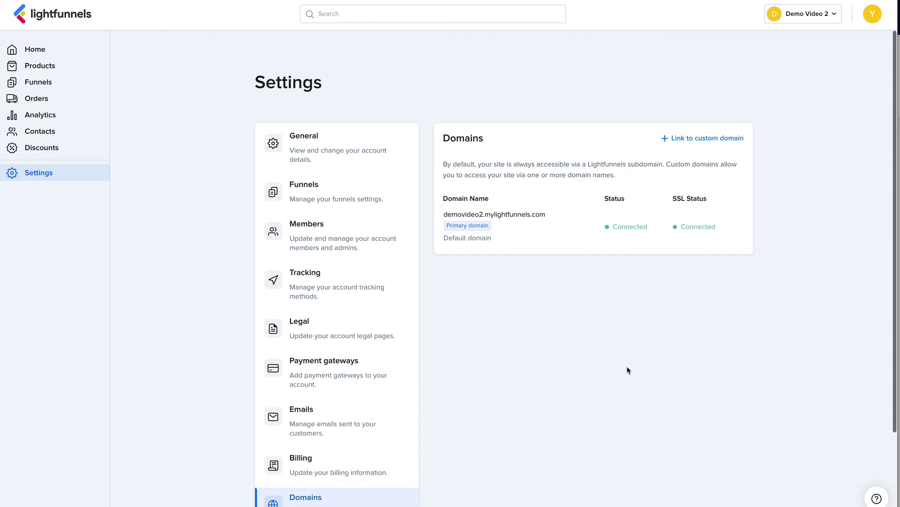
scroll(629, 370, down, 3)
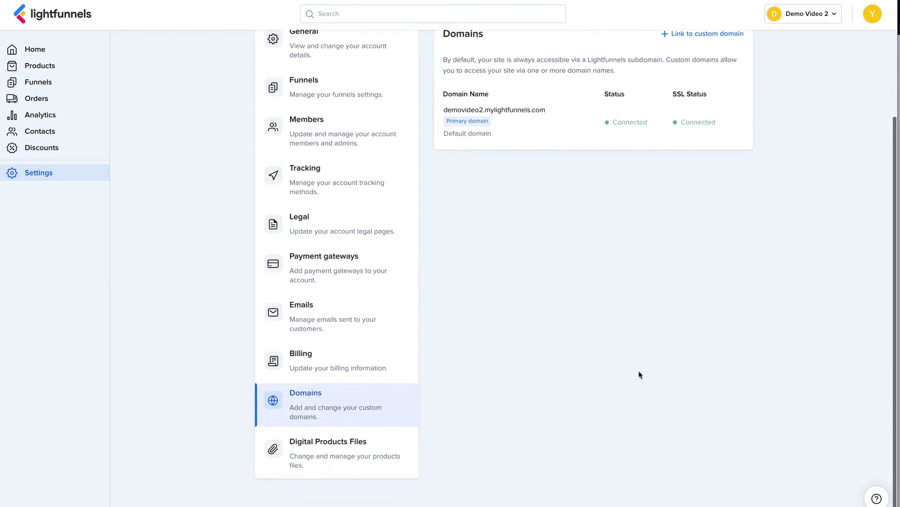
scroll(639, 374, up, 3)
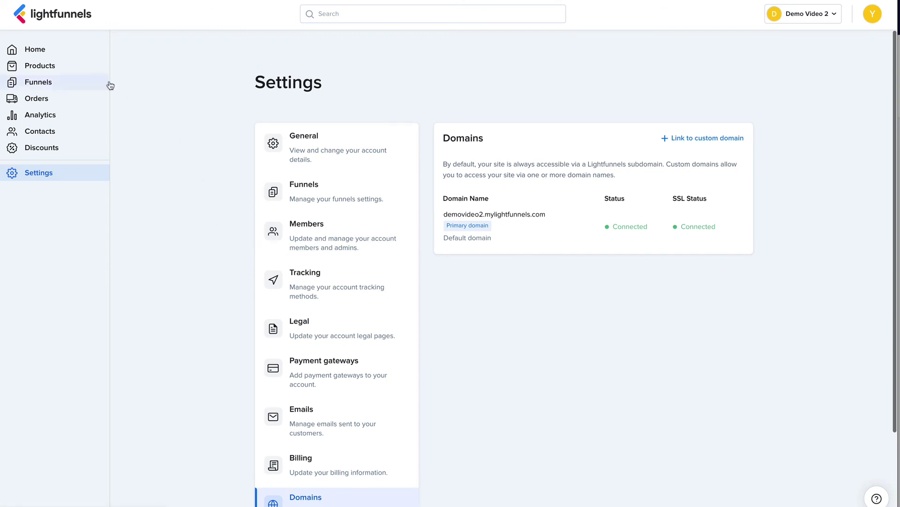
click(39, 55)
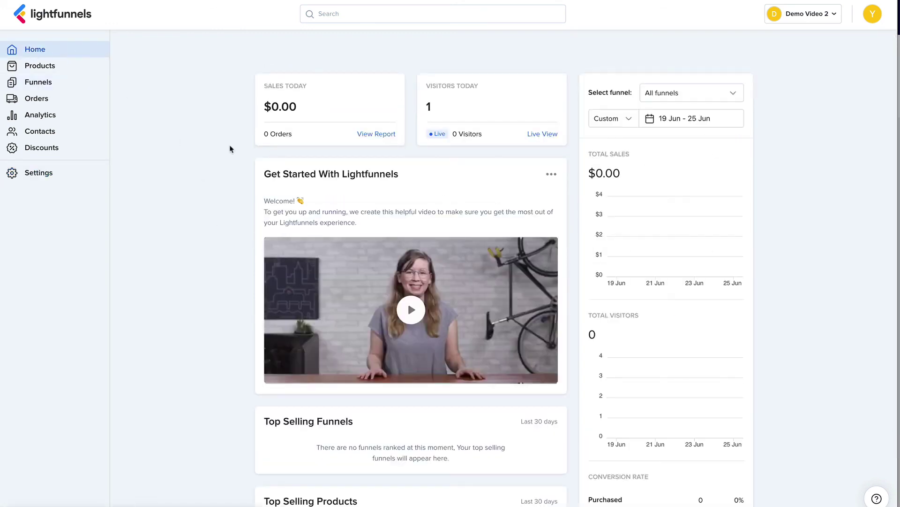